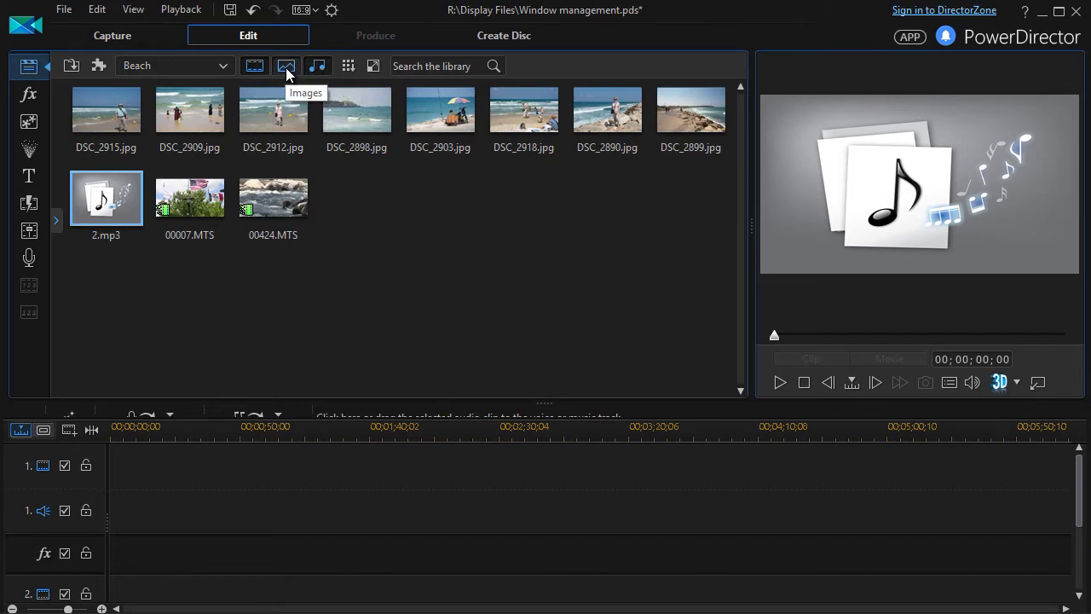
click(285, 67)
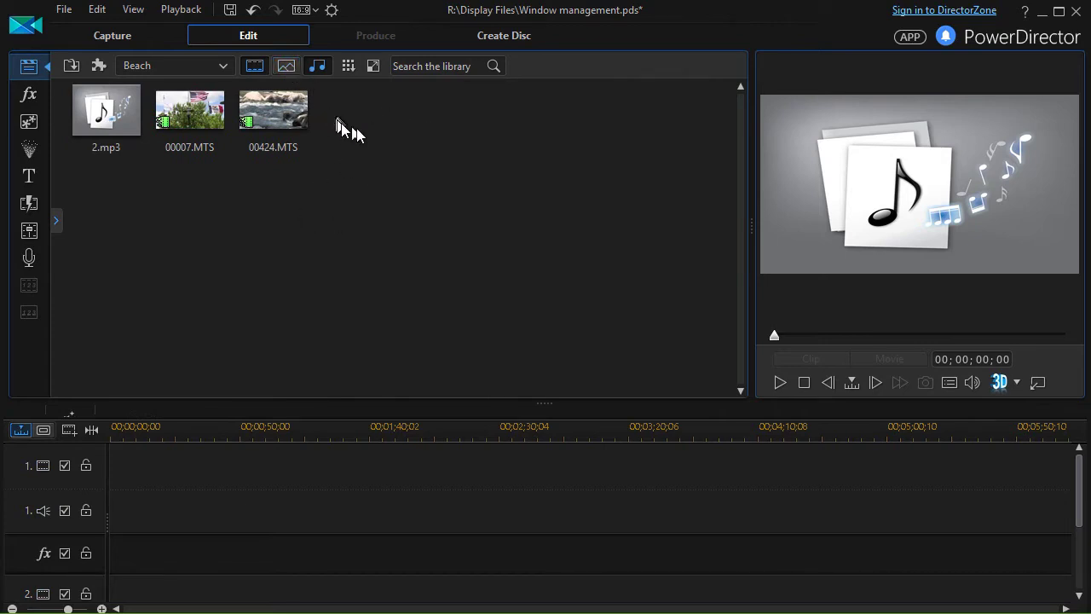
click(323, 68)
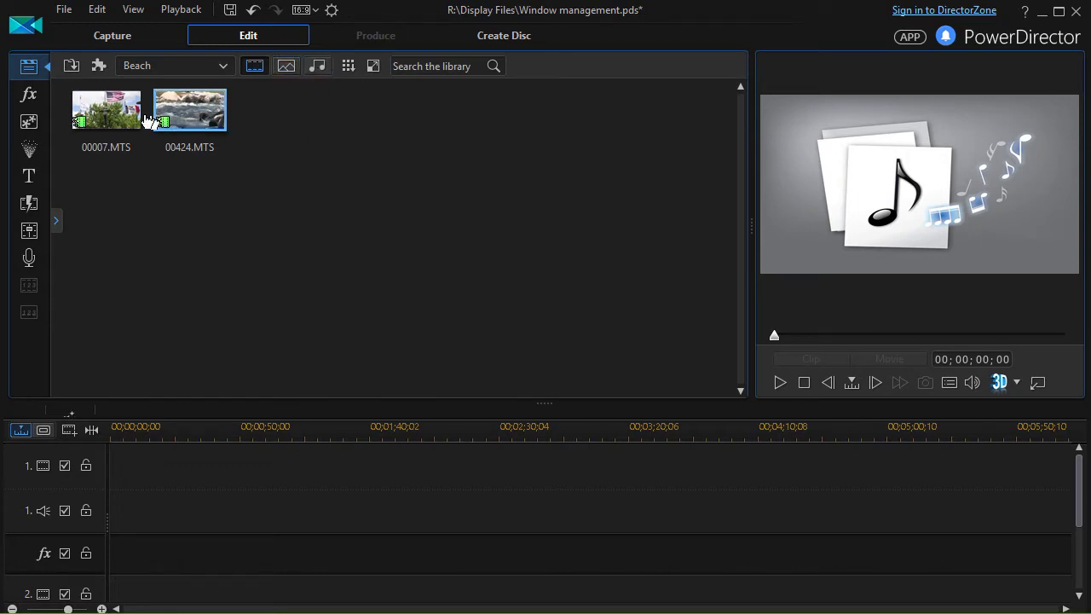
click(284, 69)
click(316, 69)
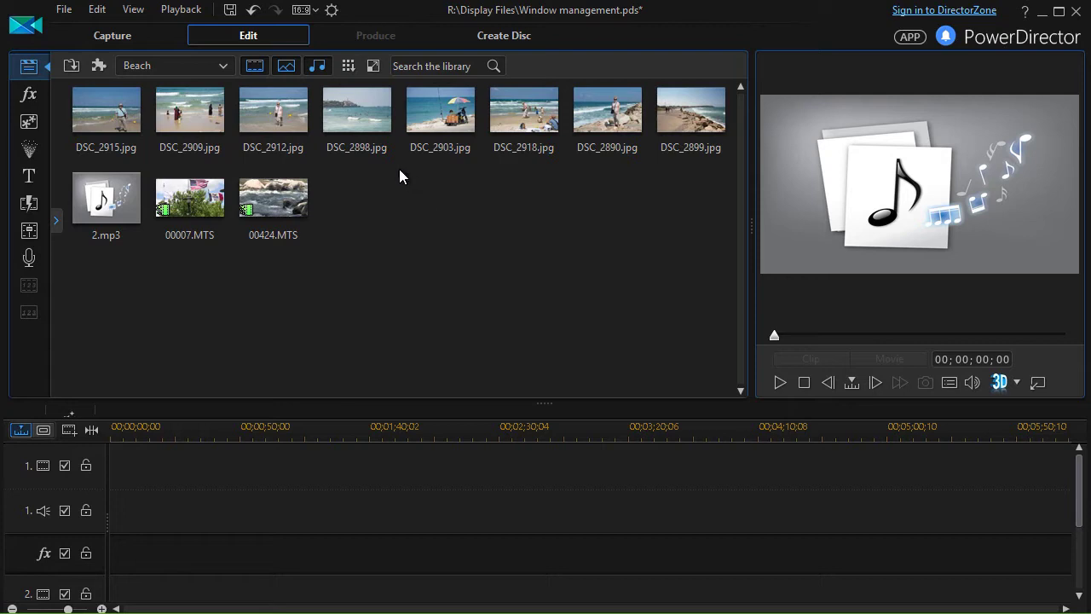
Cycle the library through Large Icons, Medium Icons, Small Icons and Details views, ending on Medium Icons
click(349, 68)
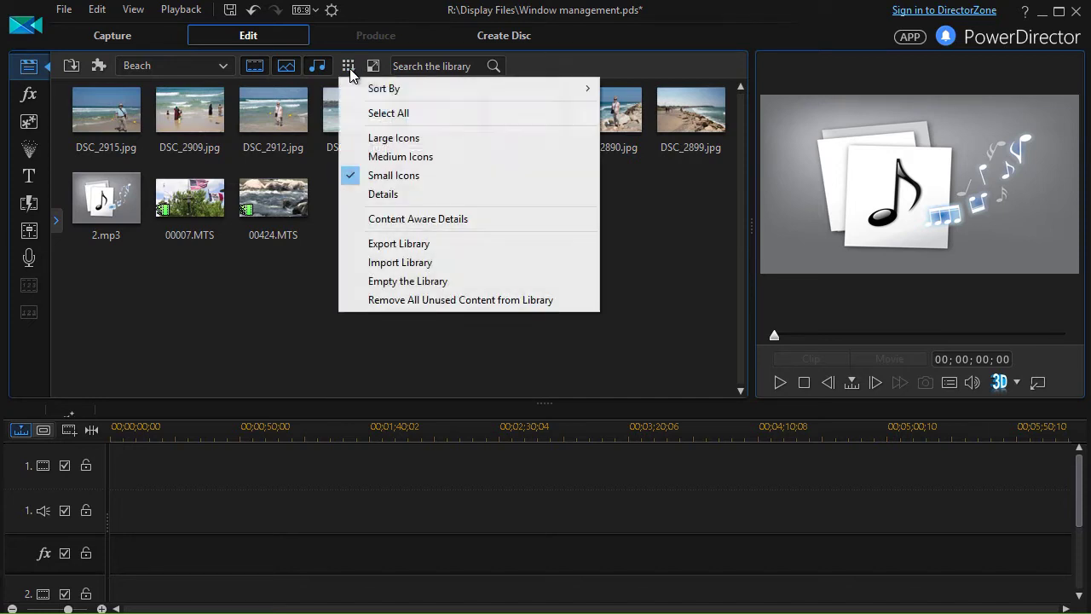
click(430, 139)
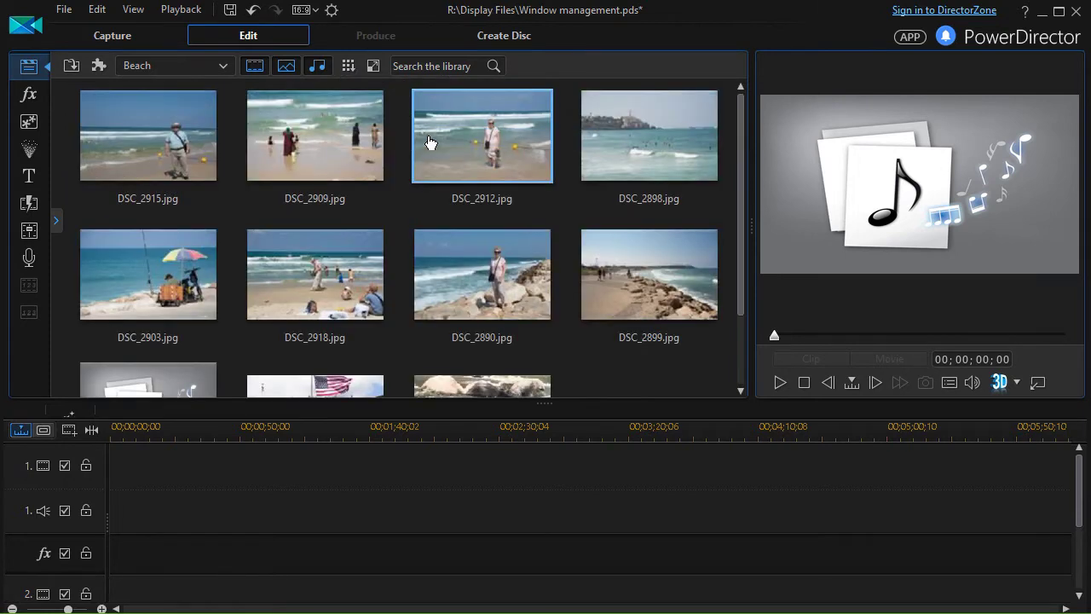
click(352, 65)
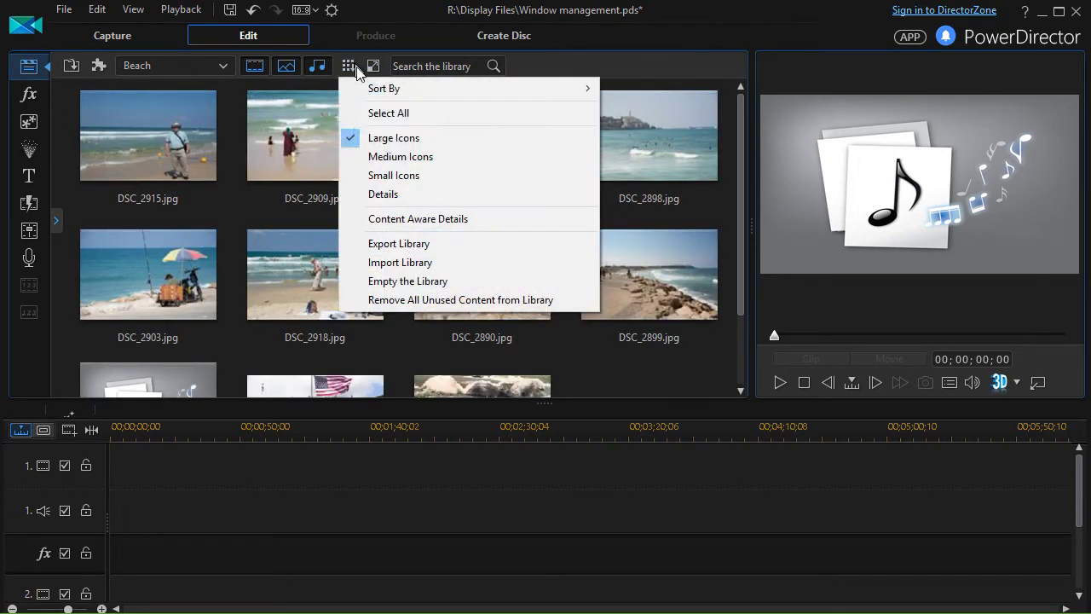
click(397, 157)
click(350, 66)
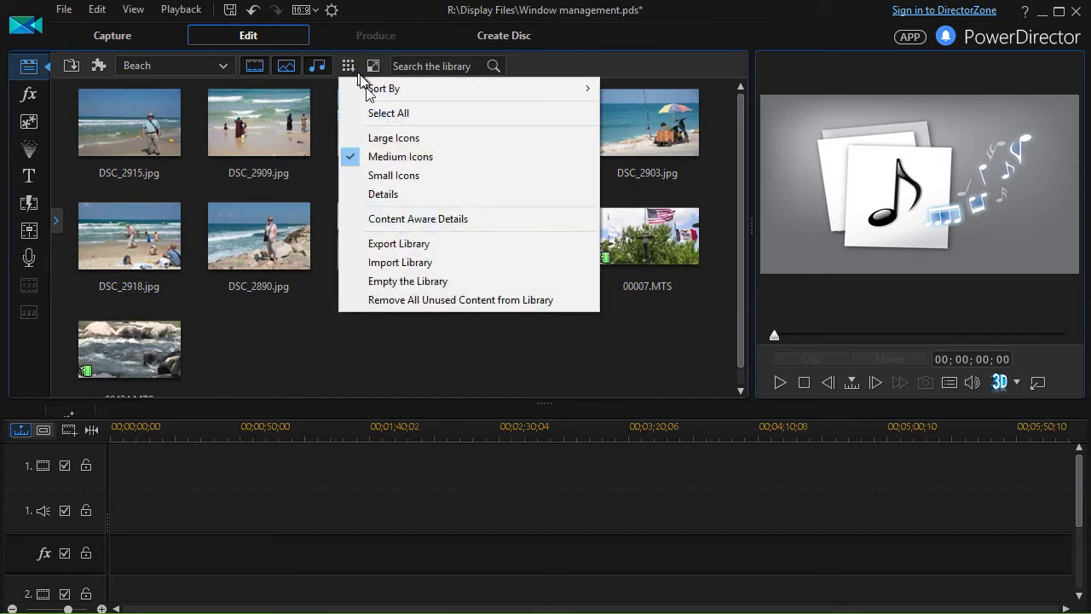
click(408, 176)
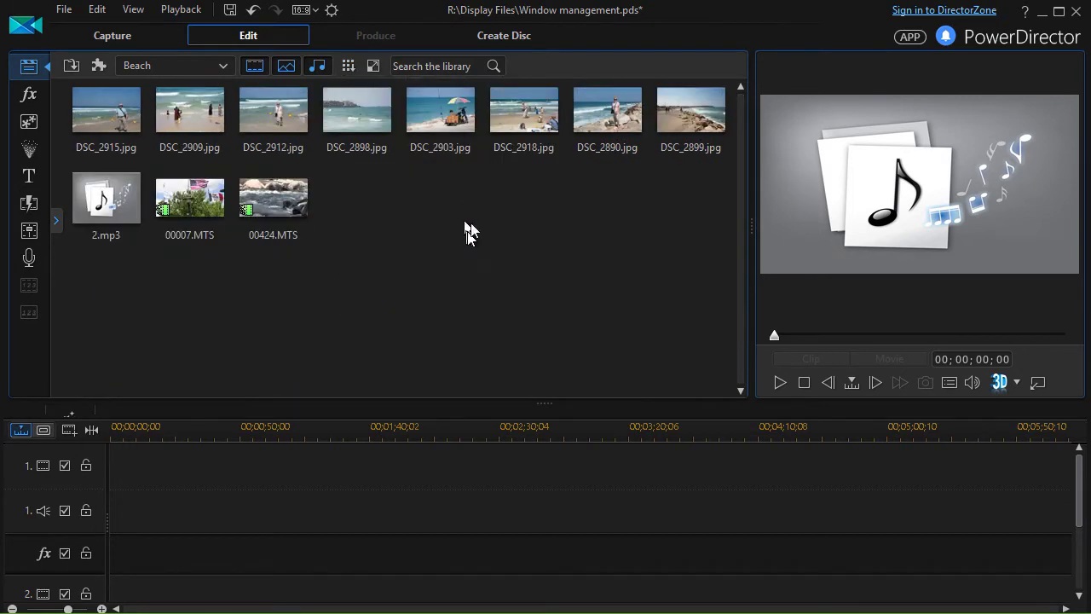
click(348, 68)
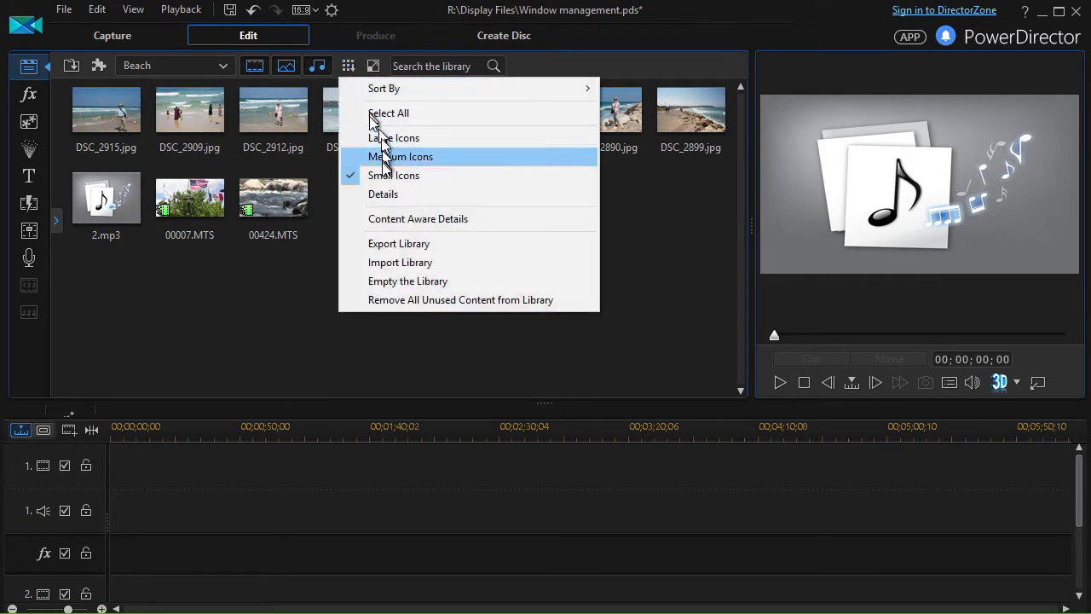
click(397, 196)
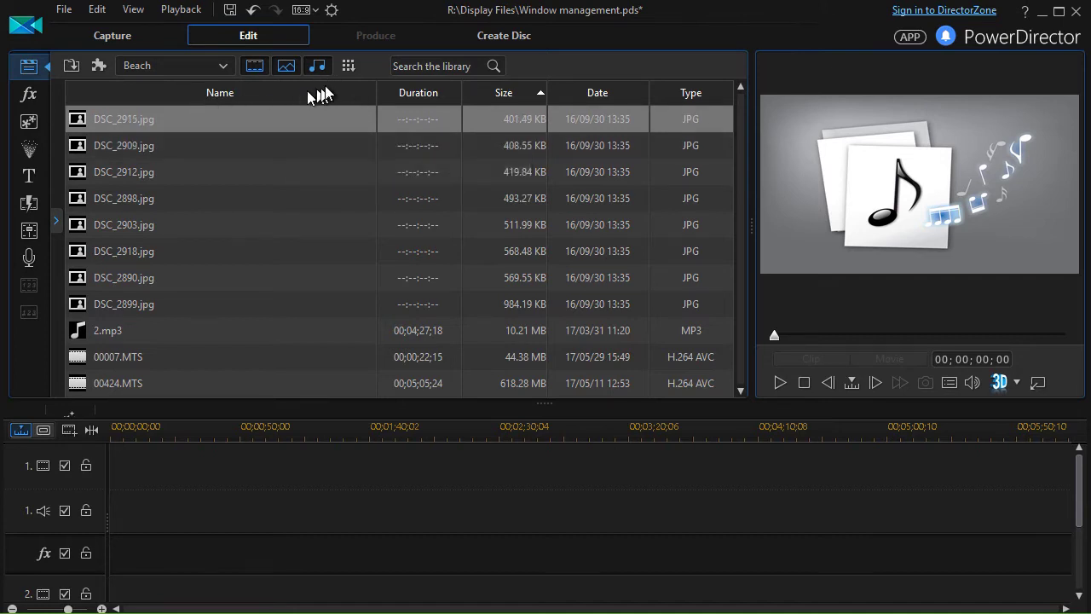
click(349, 66)
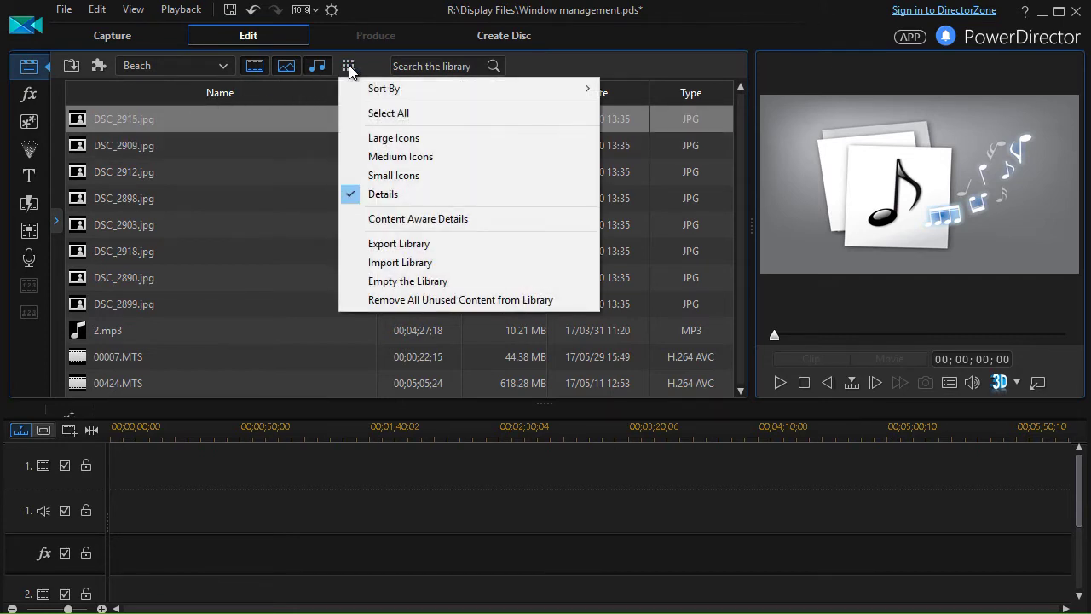
click(403, 160)
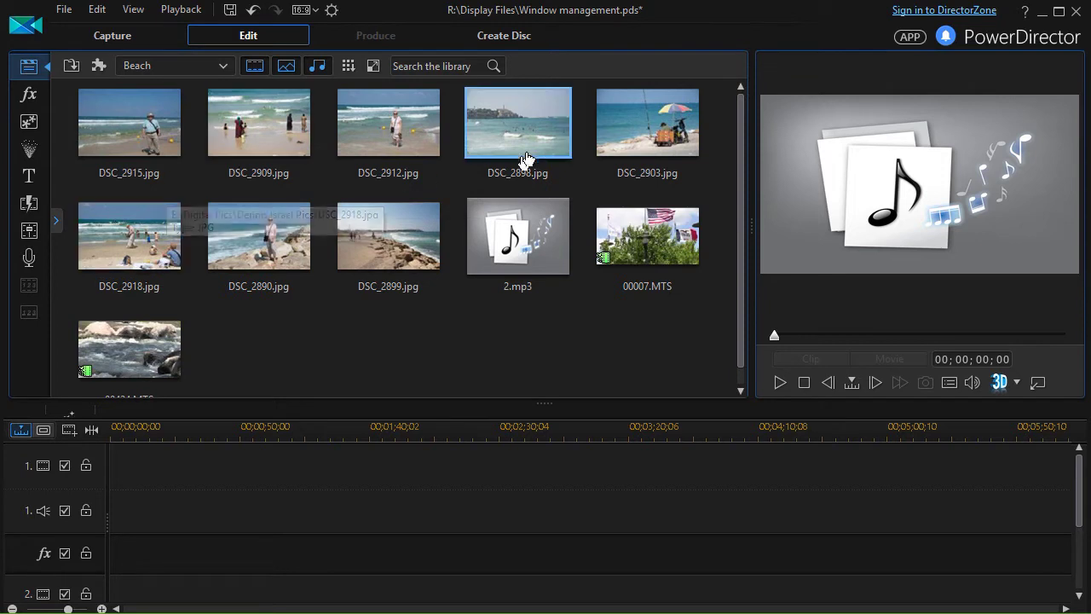
Change the alias of photo DSC_2903 to 'Umbrella'
right_click(647, 137)
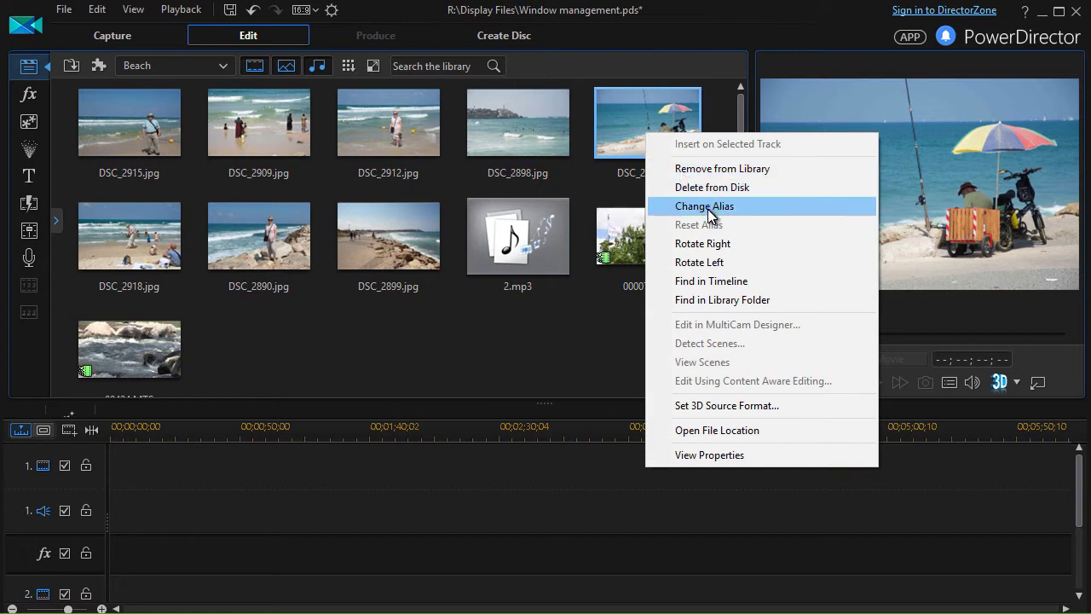
click(707, 206)
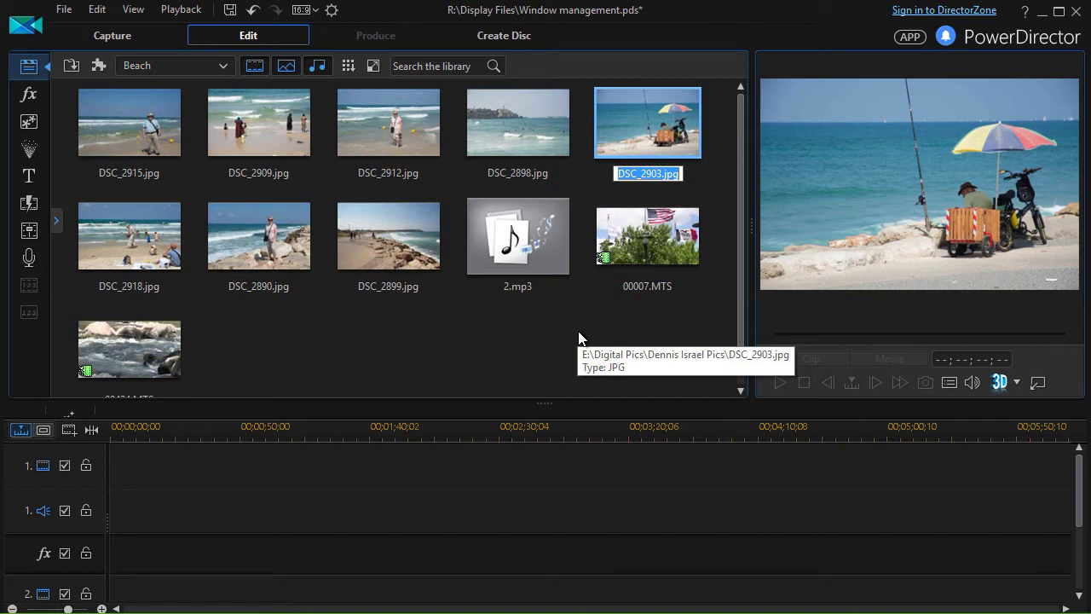
text(Umbrell)
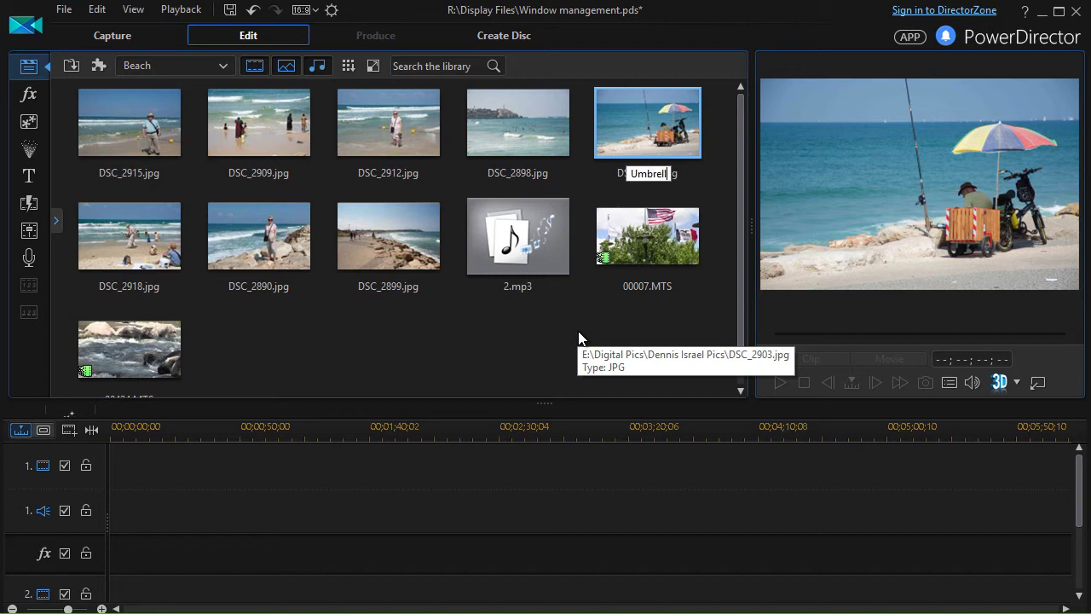
text(a)
click(547, 342)
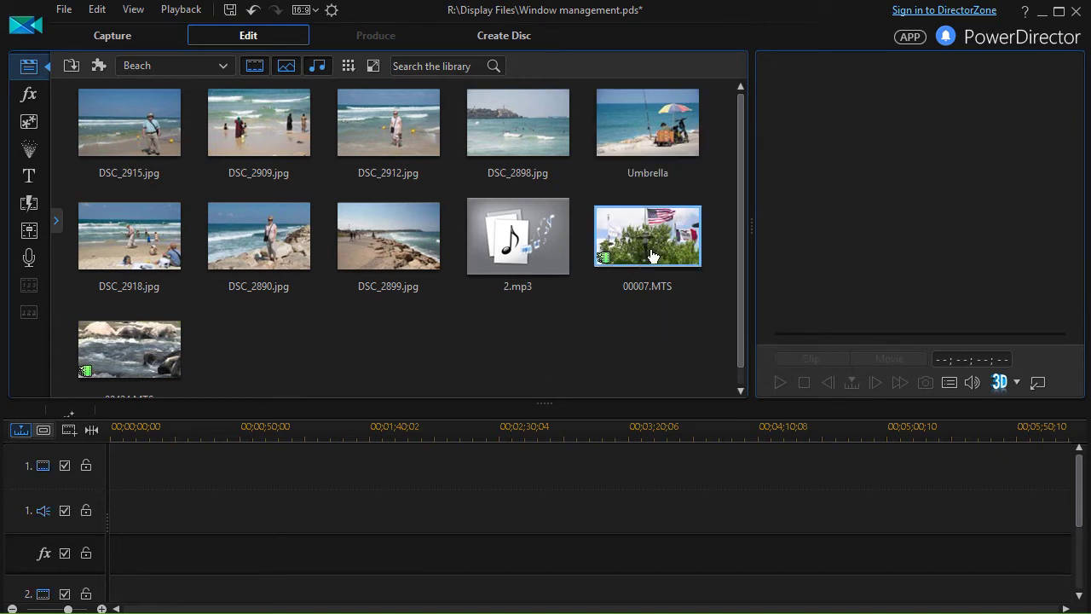
Change the alias of clip 00007.MTS to 'Flag'
click(653, 294)
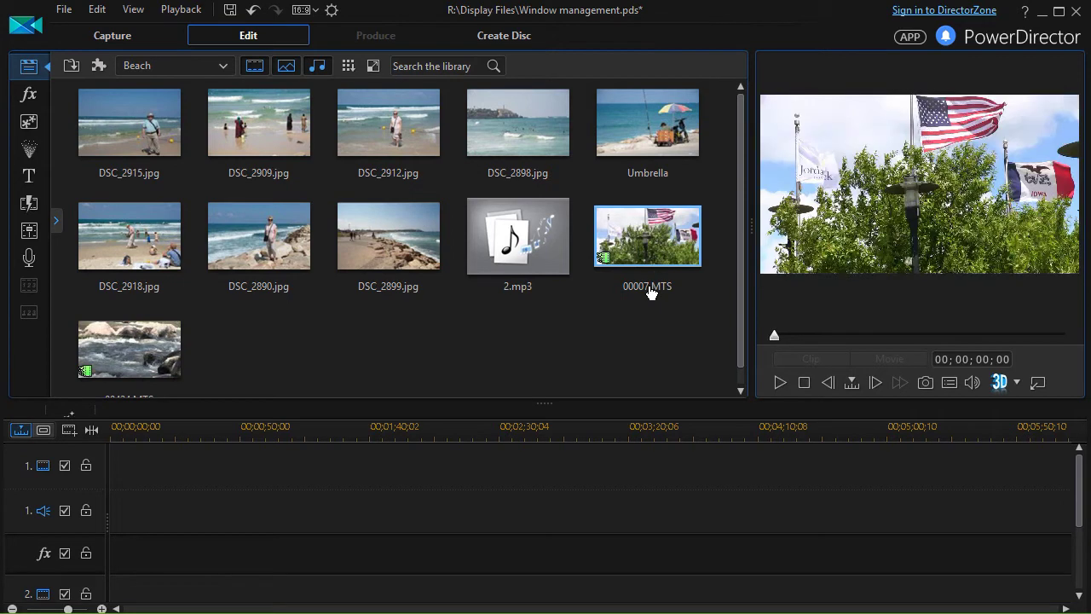
right_click(648, 226)
click(707, 298)
text(Fl)
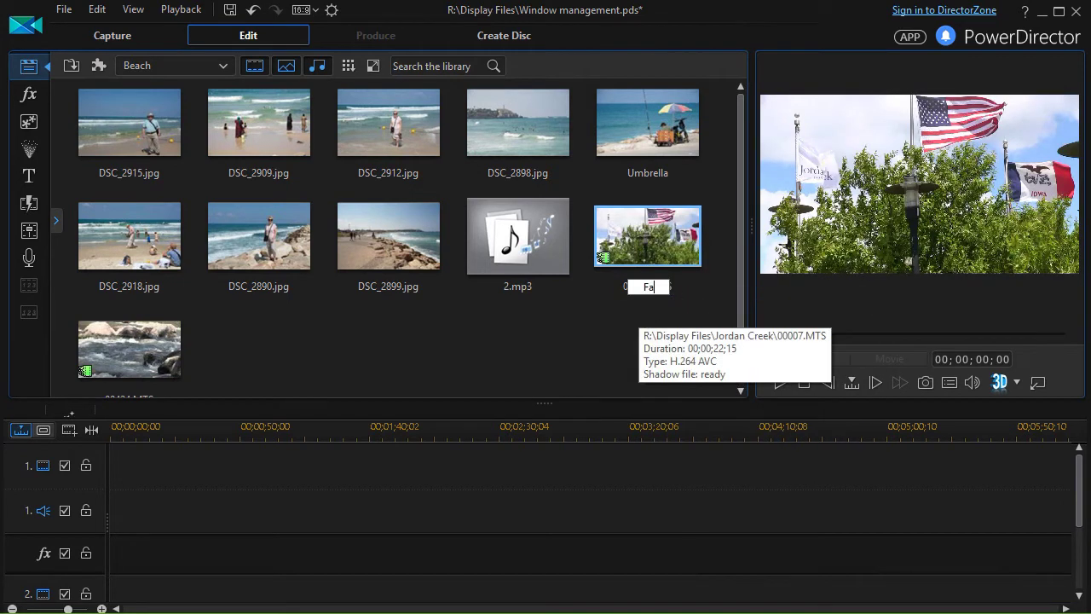
text(ag)
key(Return)
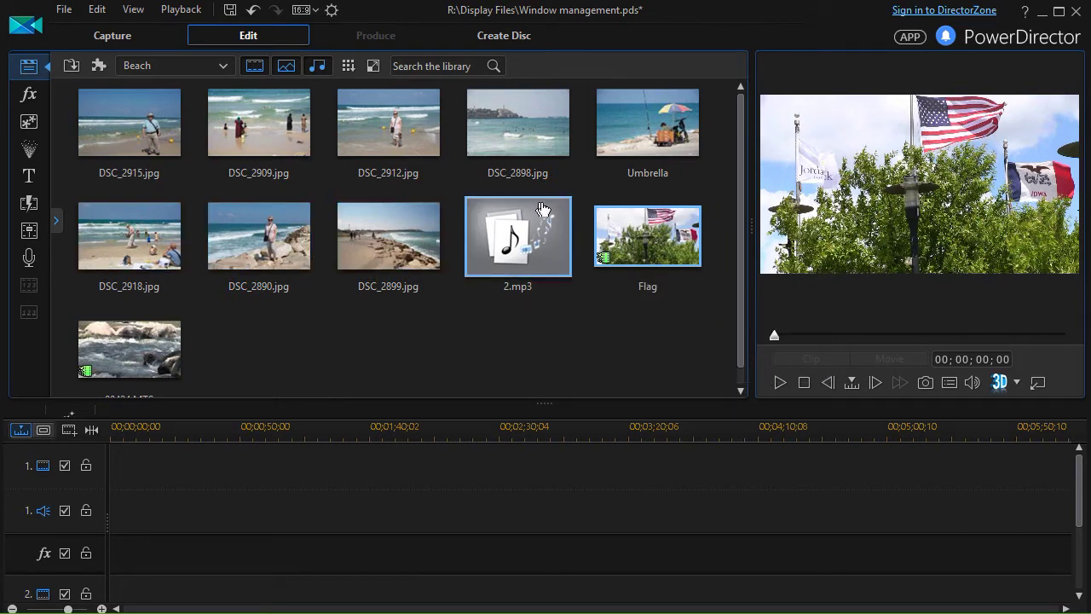
click(418, 65)
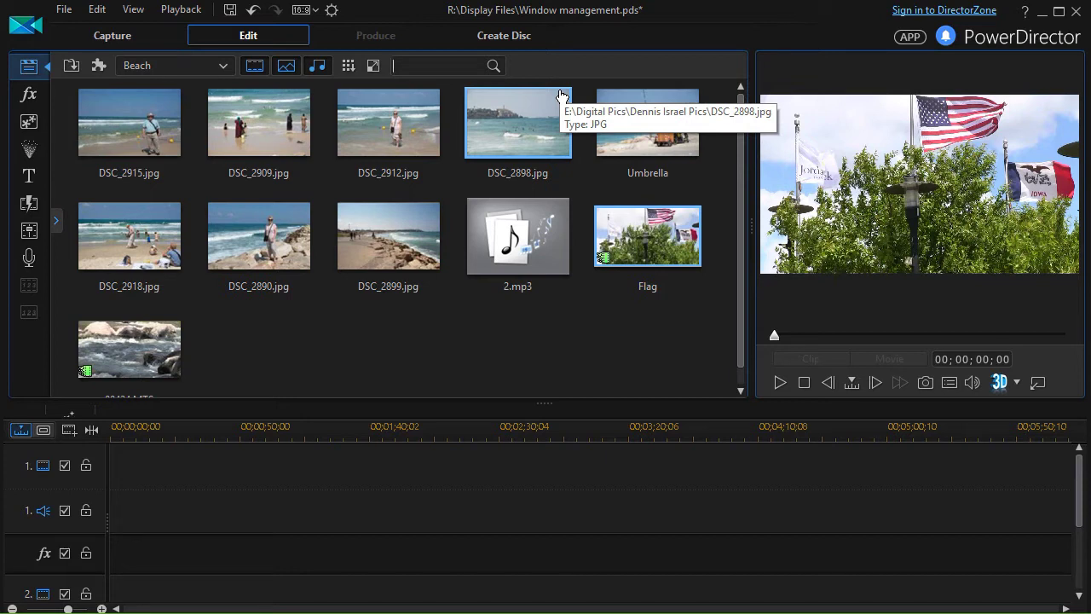
text(Flag)
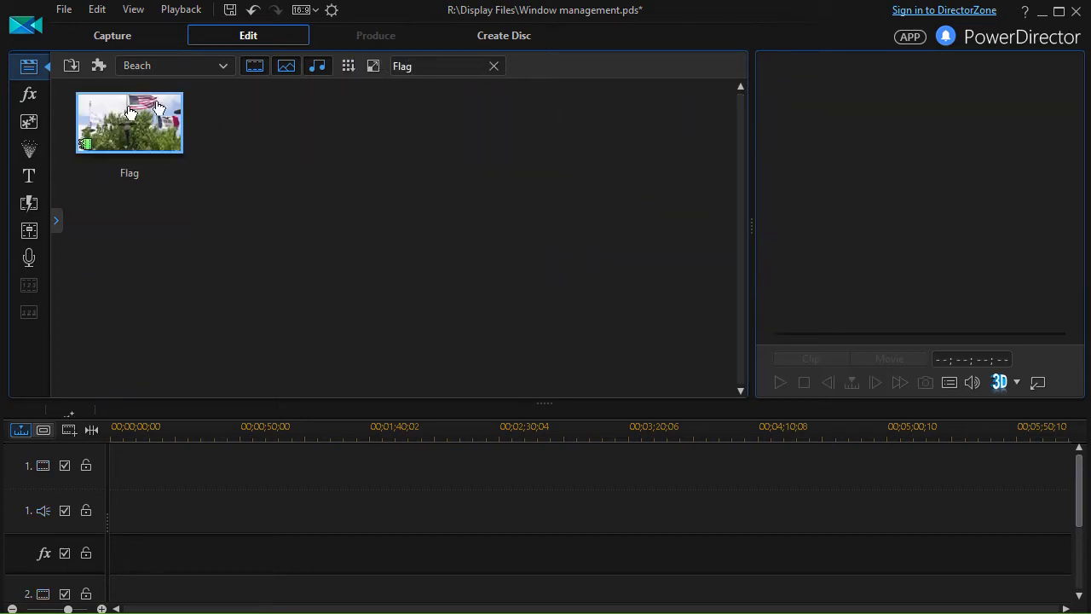
click(494, 65)
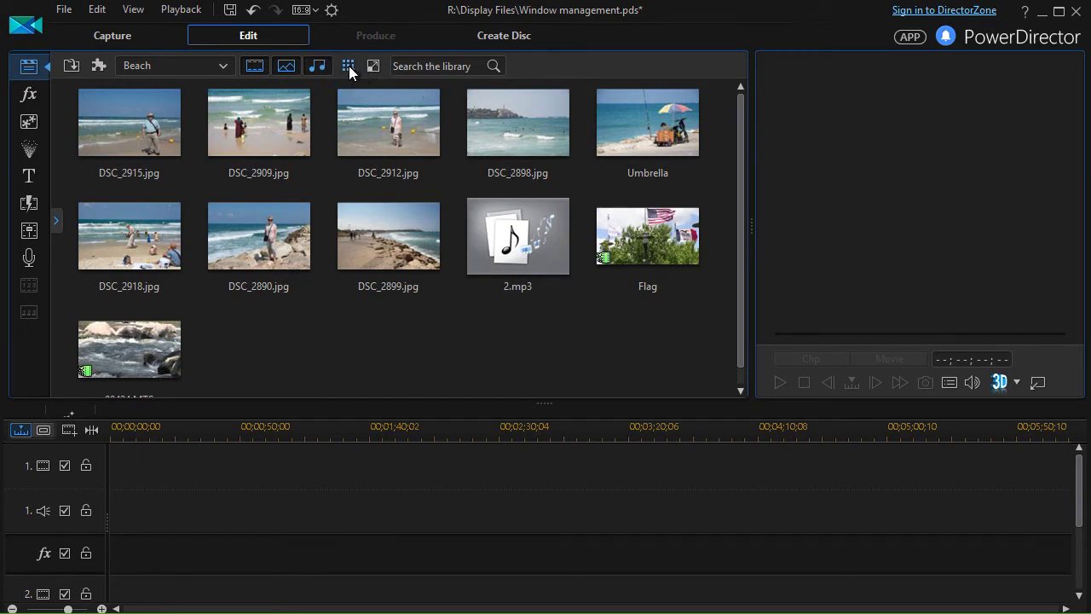
Export the media library as 'Test 4' and place DSC_2915 at the start of video track 1
click(349, 66)
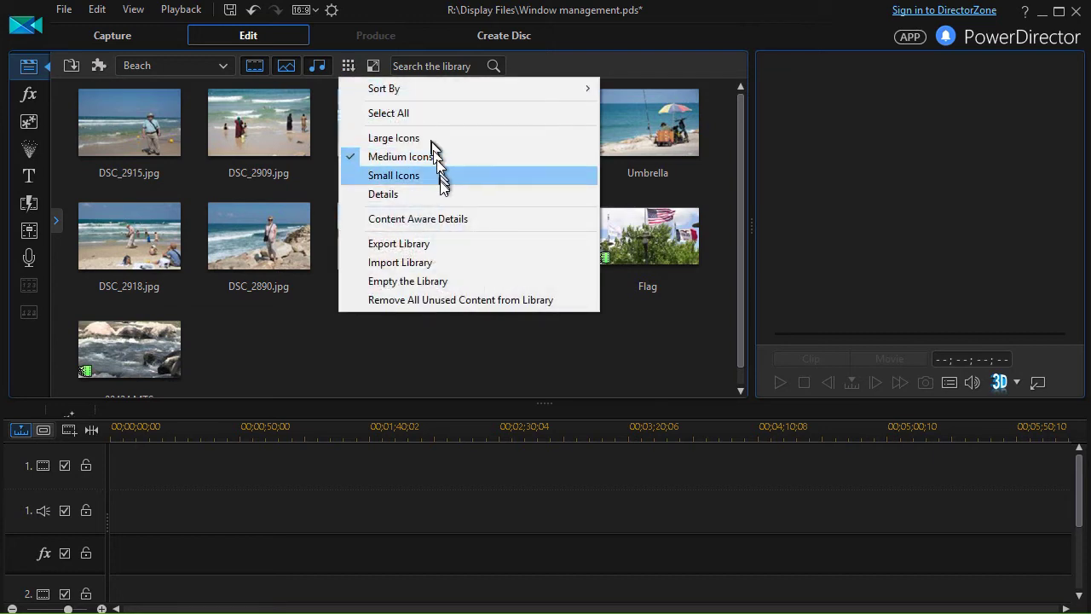
click(462, 246)
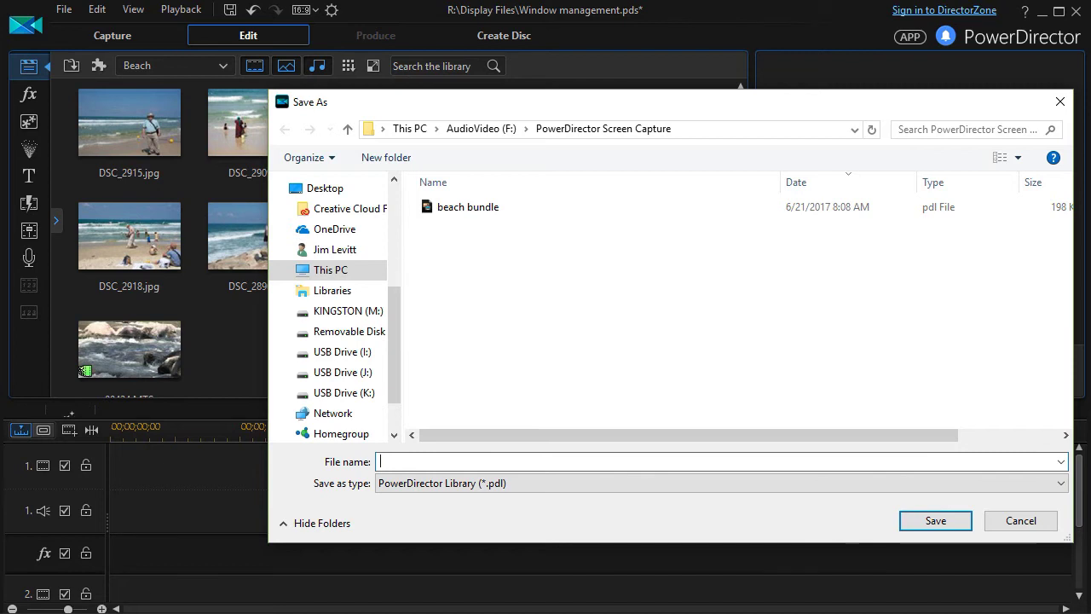
text(Test 4)
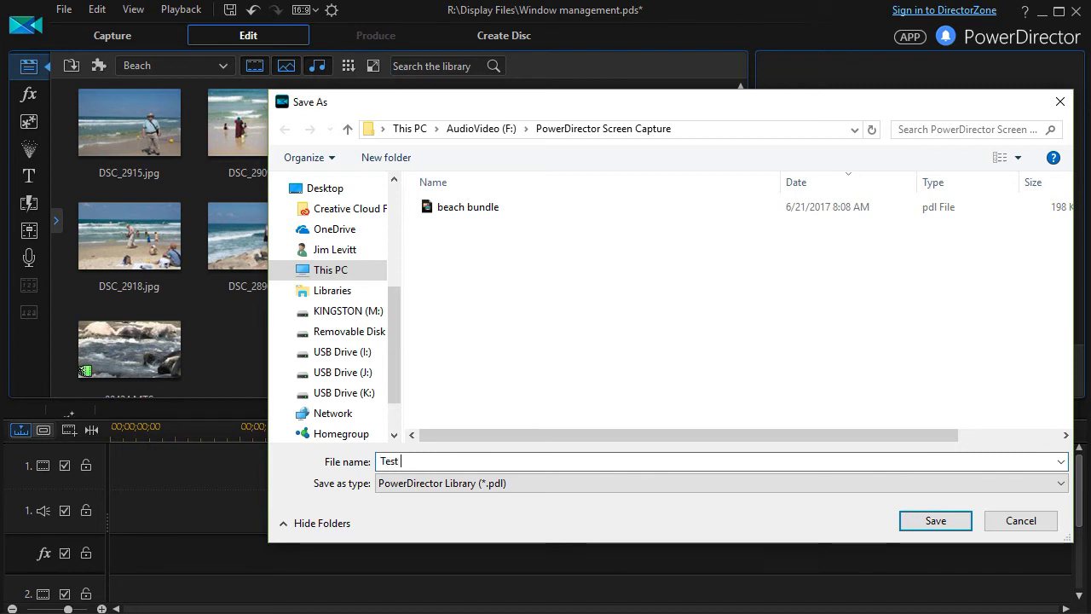
click(945, 522)
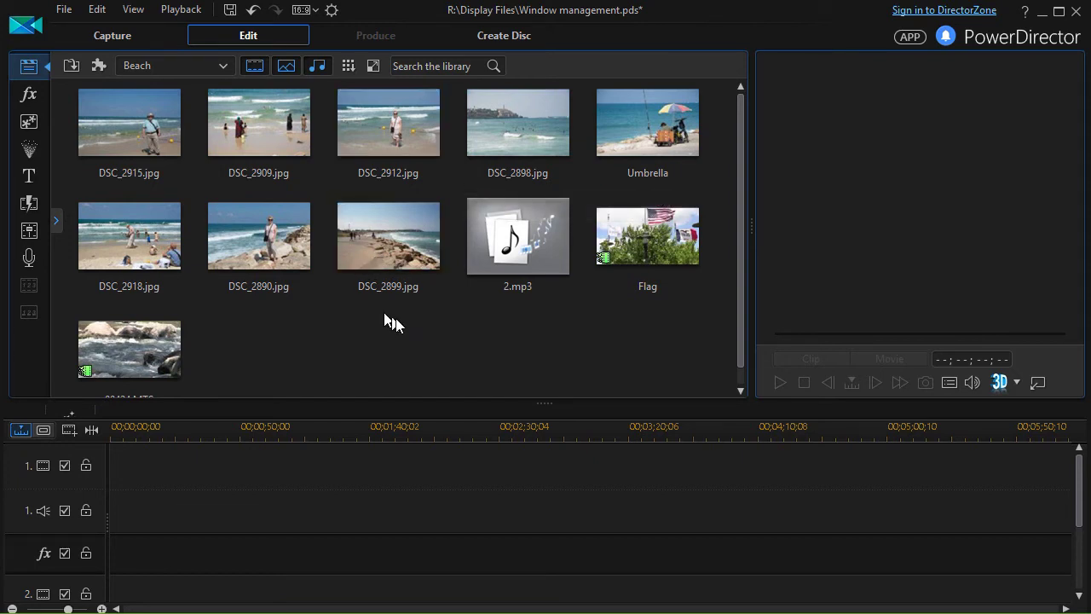
drag(128, 123, 115, 464)
Add DSC_2912 and 00424.MTS to video track 1, 2.mp3 to the audio track, and Flag to track 2
drag(407, 130, 124, 465)
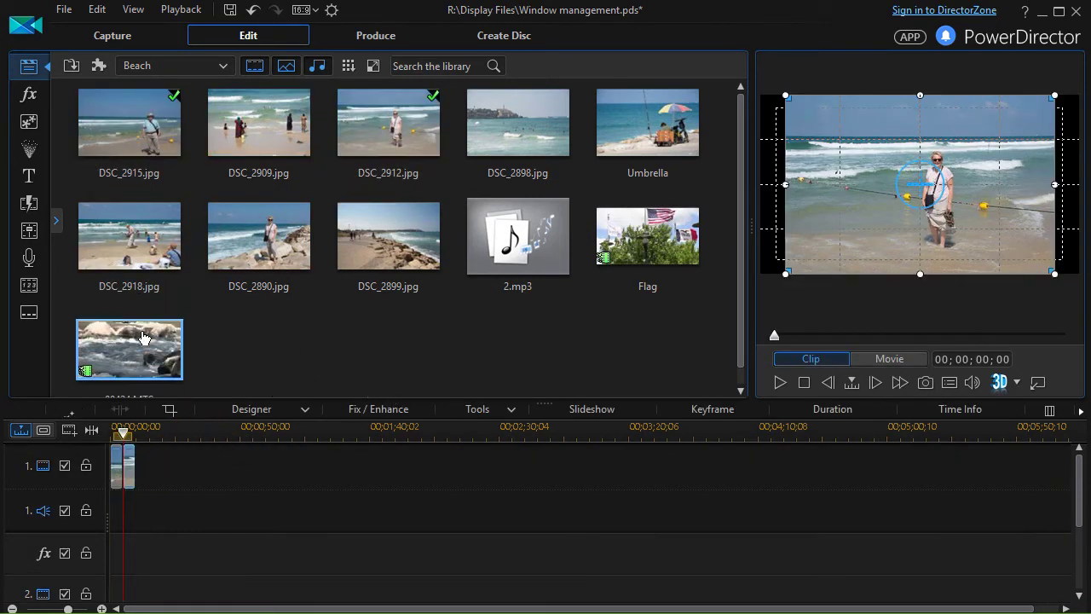
drag(129, 349, 143, 509)
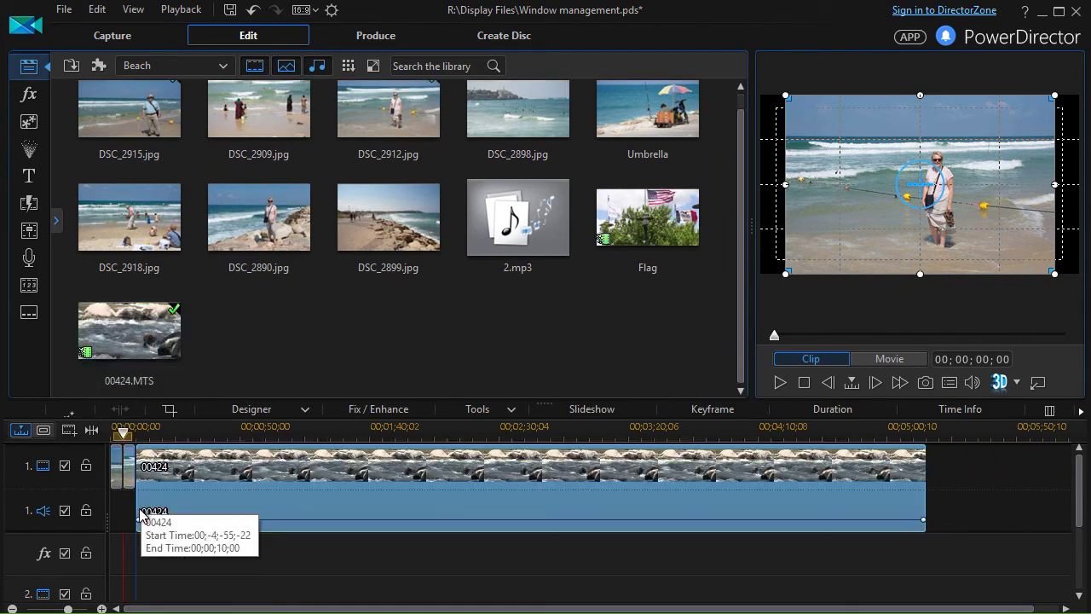
drag(515, 238, 927, 493)
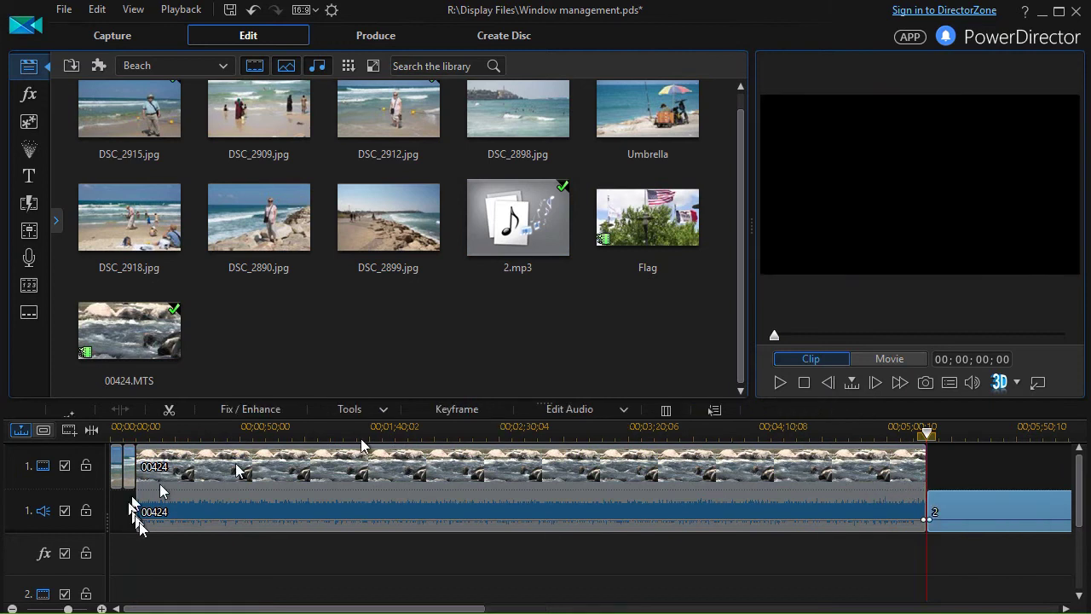
drag(679, 224, 123, 573)
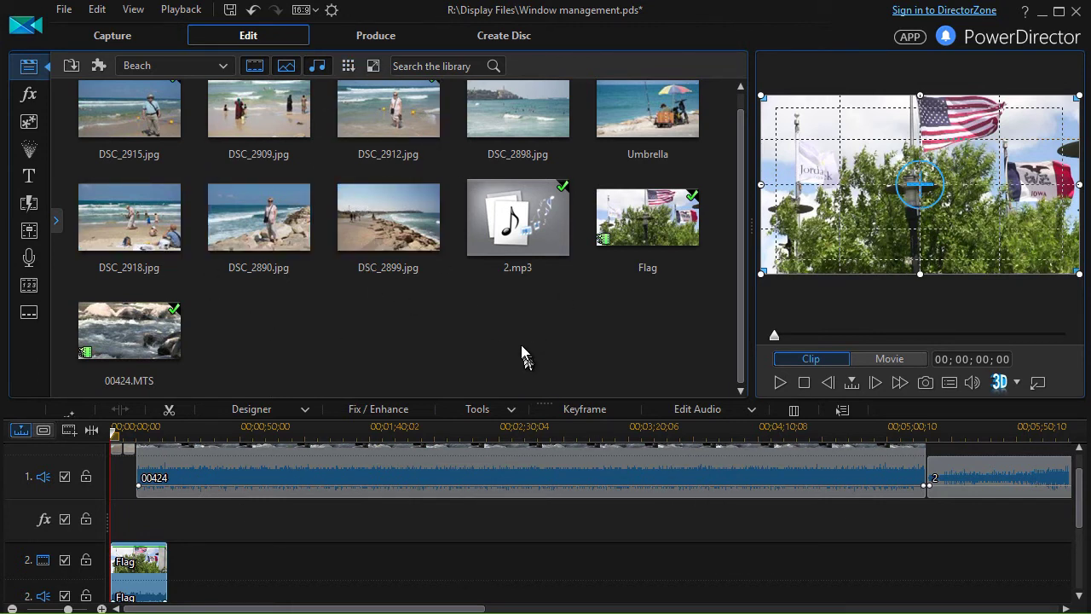
Remove all unused library content, keeping DSC_2915, DSC_2912, 2.mp3, Flag and 00424.MTS
scroll(318, 339, up, 1)
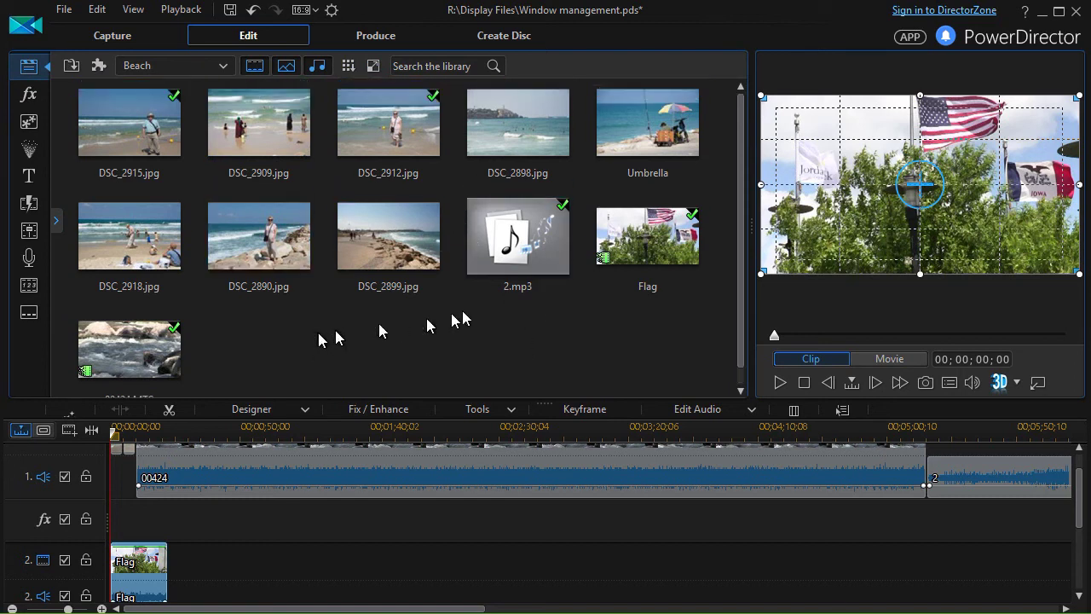
click(348, 66)
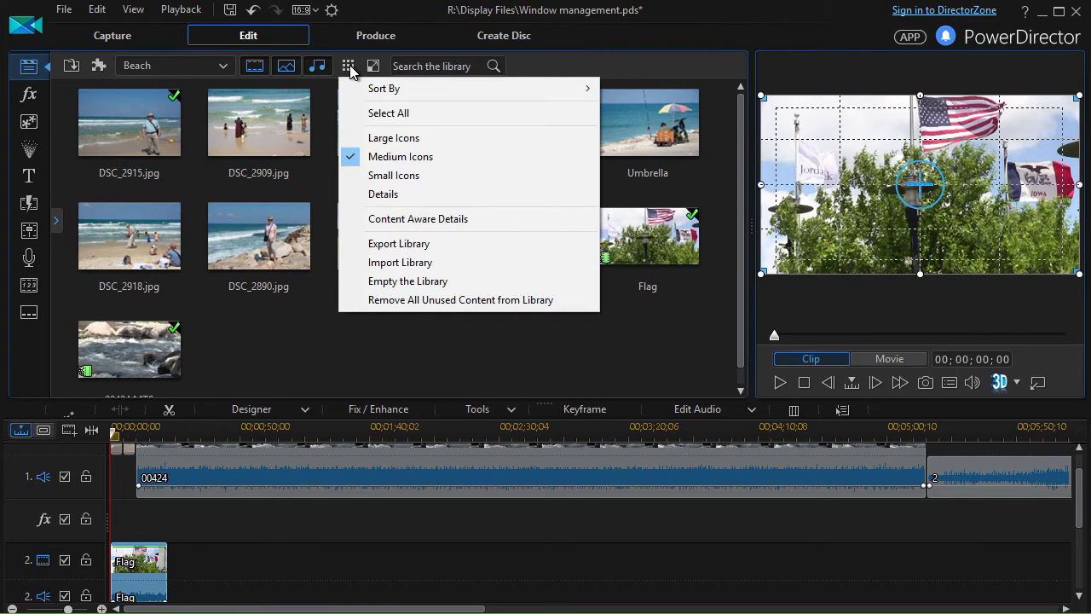
click(433, 300)
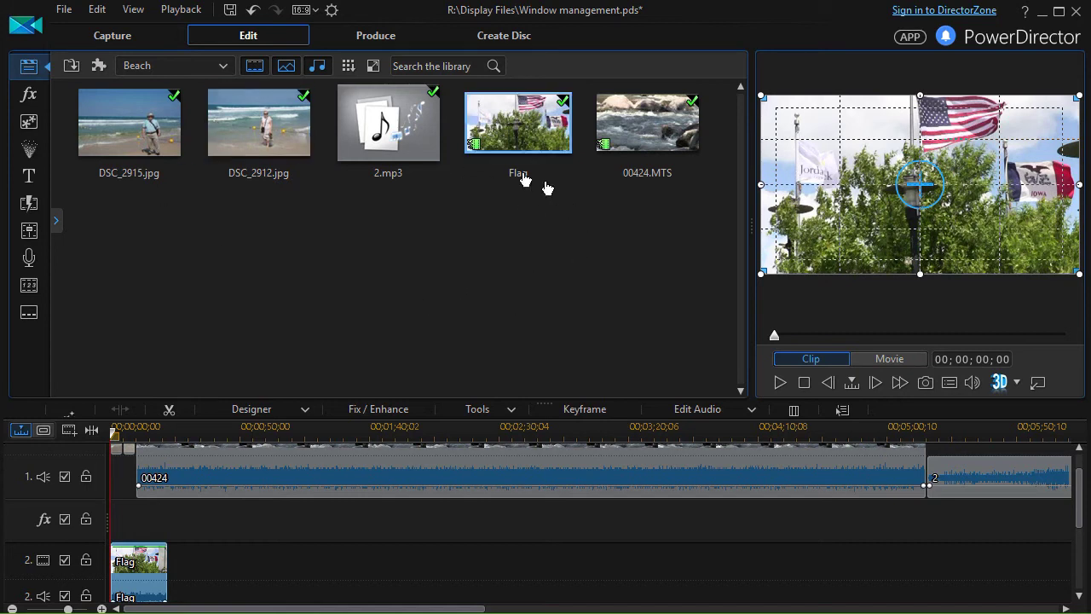
Import and merge the beach bundle library, then add DSC_2890.jpg to track 2 after Flag
click(347, 68)
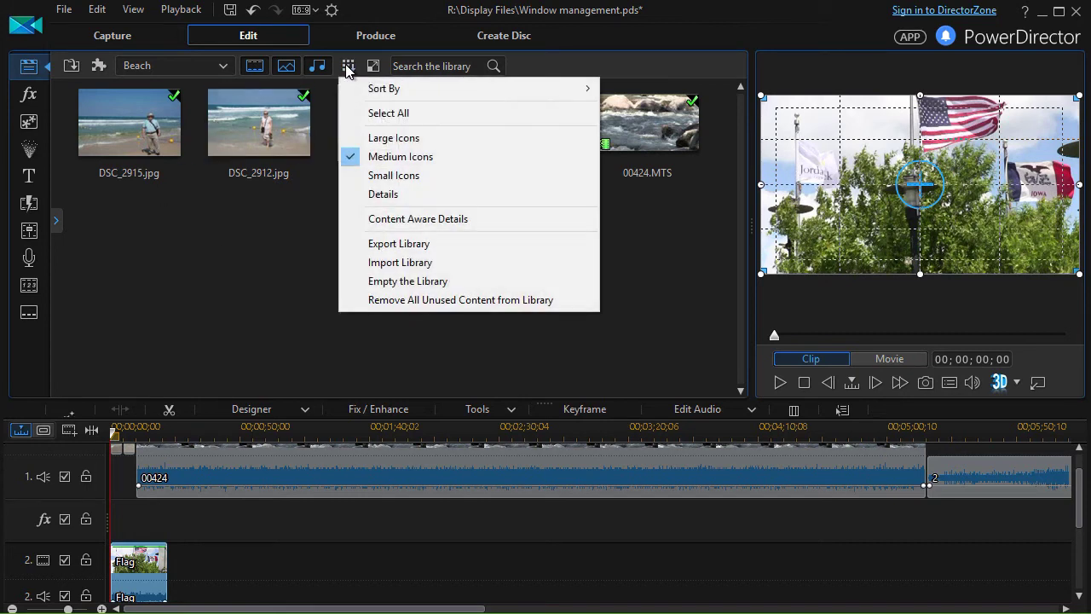
click(477, 263)
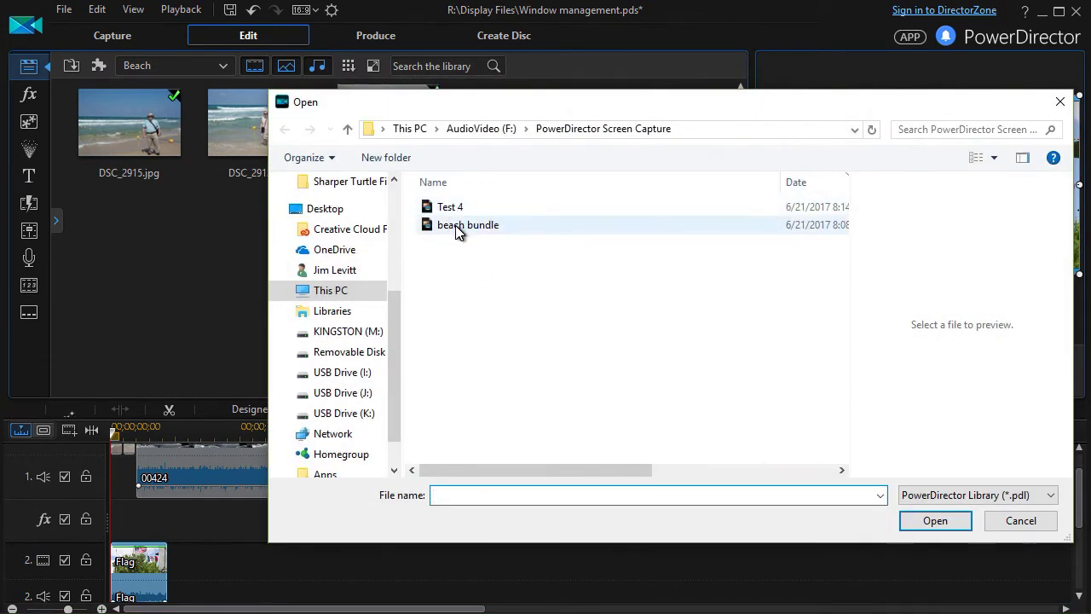
click(458, 225)
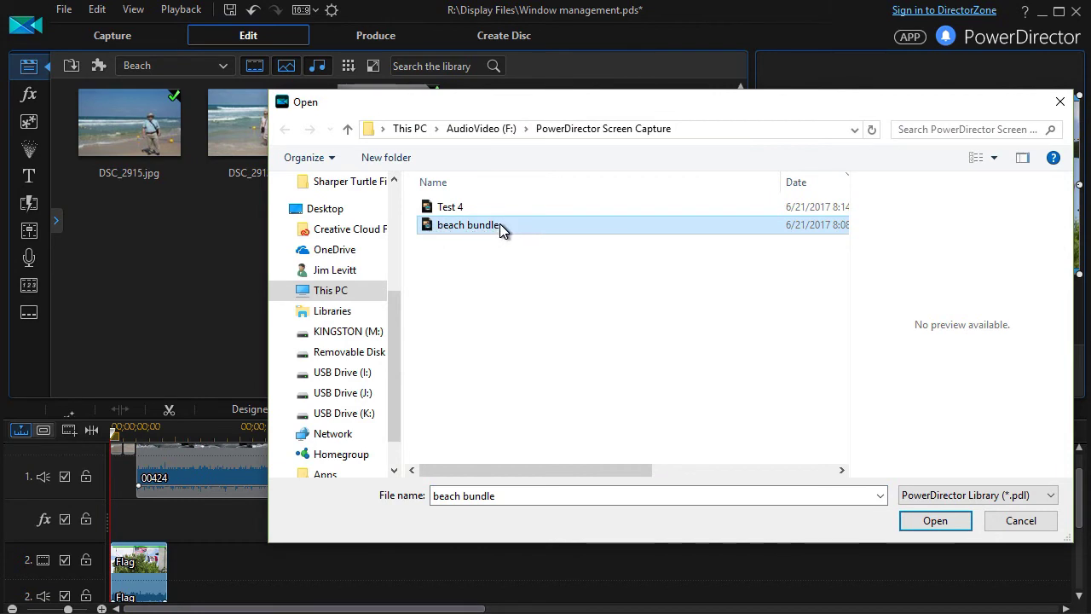
click(942, 522)
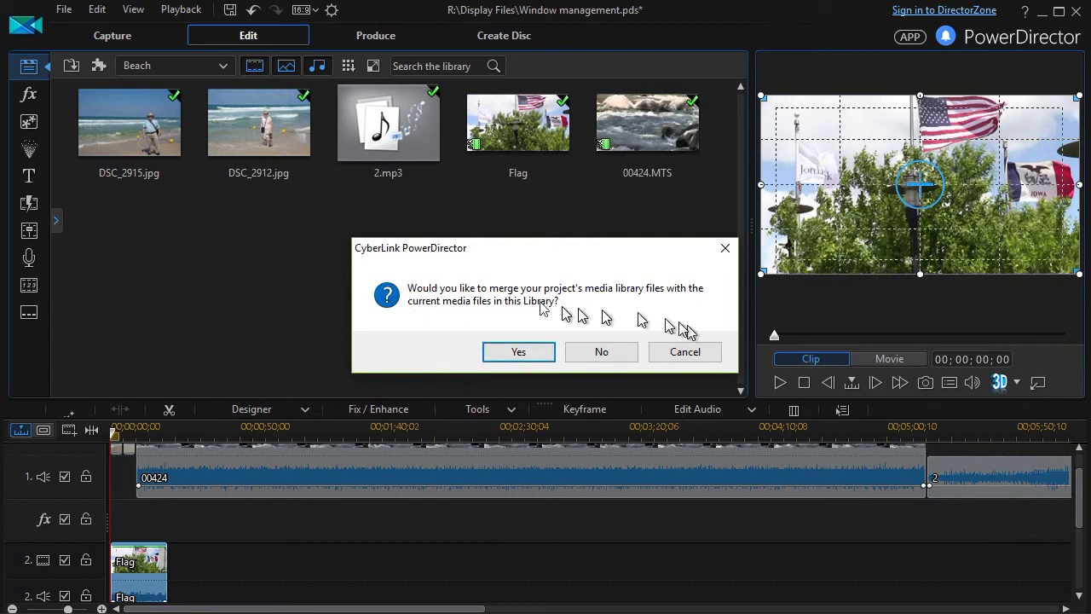
click(511, 355)
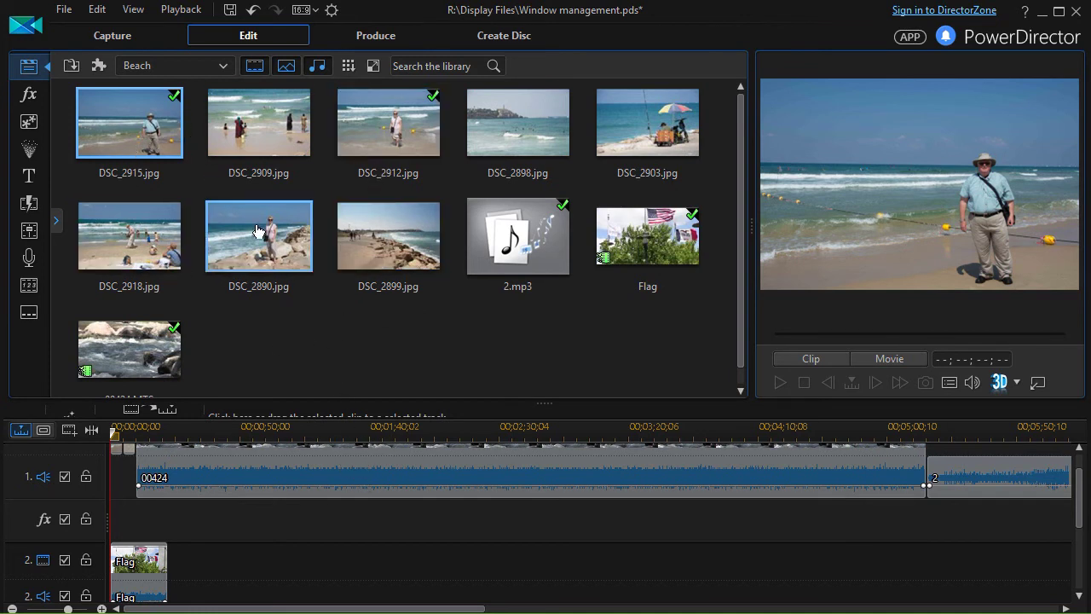
mouse_move(259, 228)
mouse_down()
mouse_move(211, 563)
mouse_move(182, 592)
mouse_move(173, 520)
mouse_up()
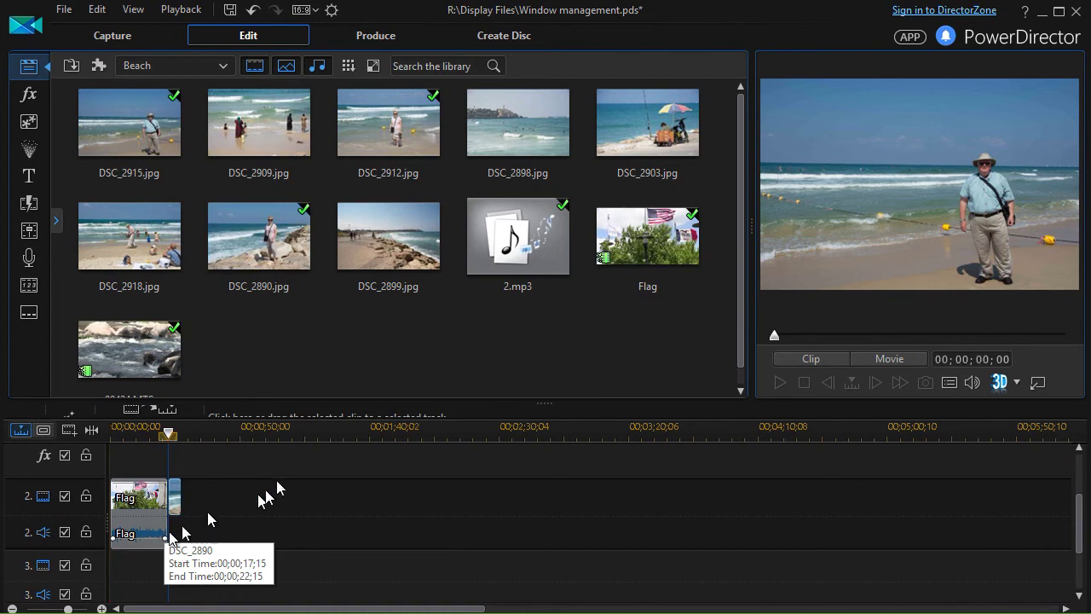
Sort the library by Name, then by Type, and finally by File Size
click(349, 68)
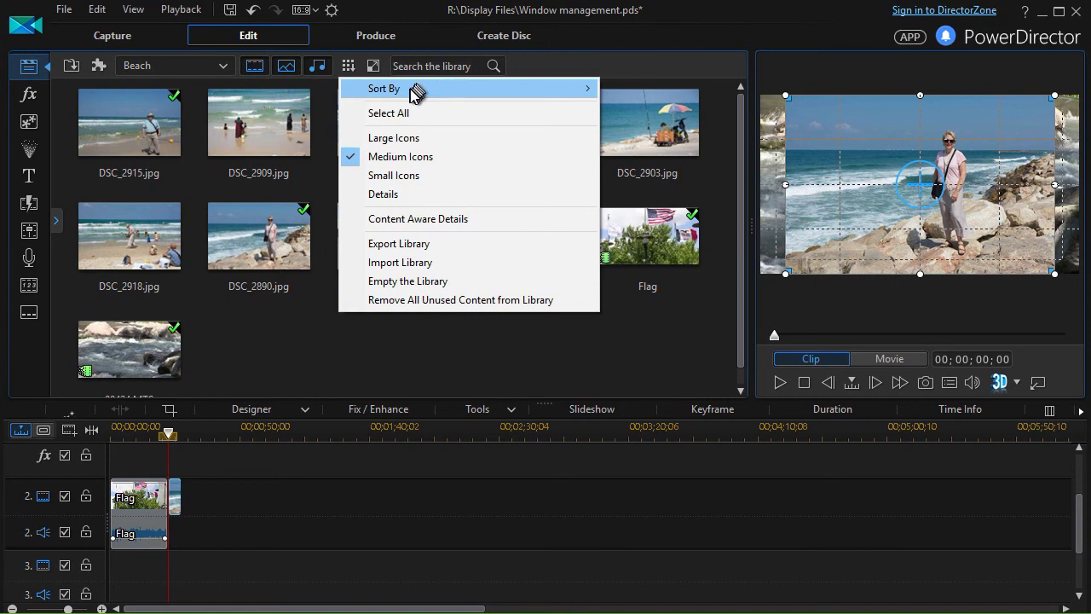
mouse_move(413, 90)
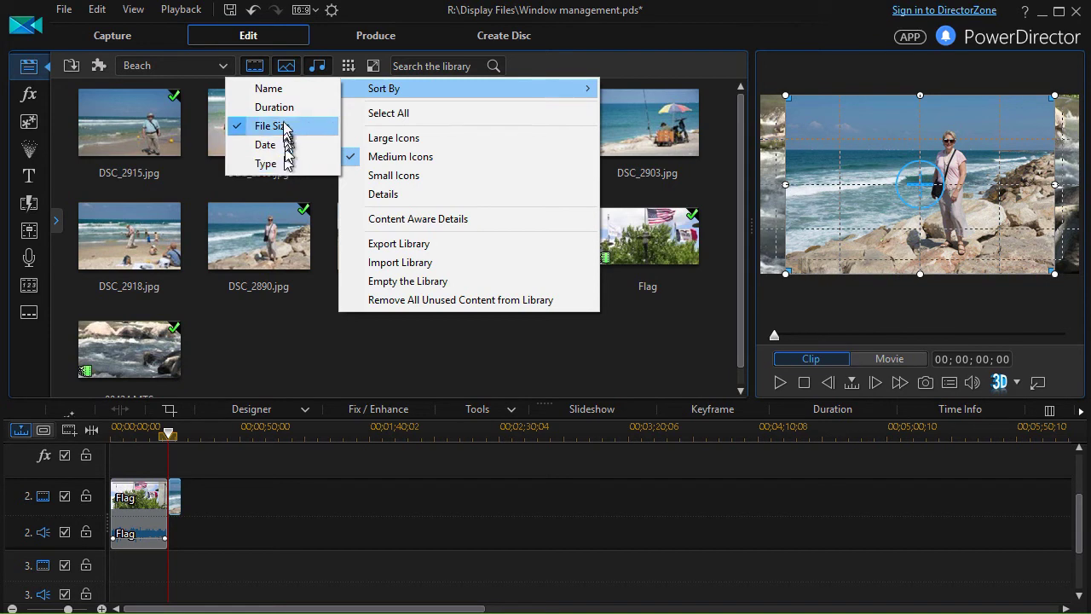
click(286, 88)
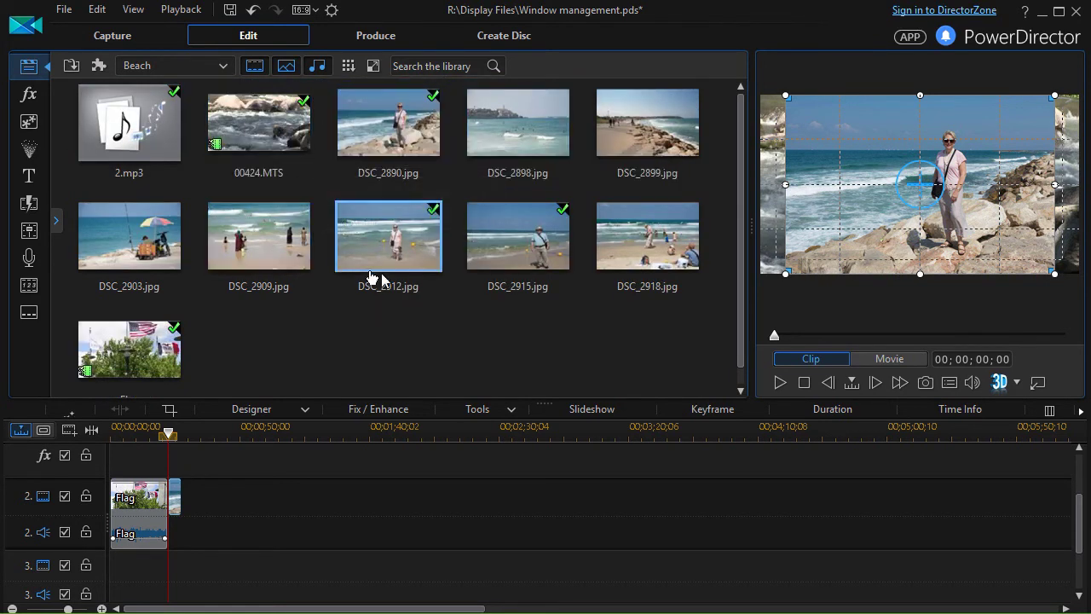
click(349, 67)
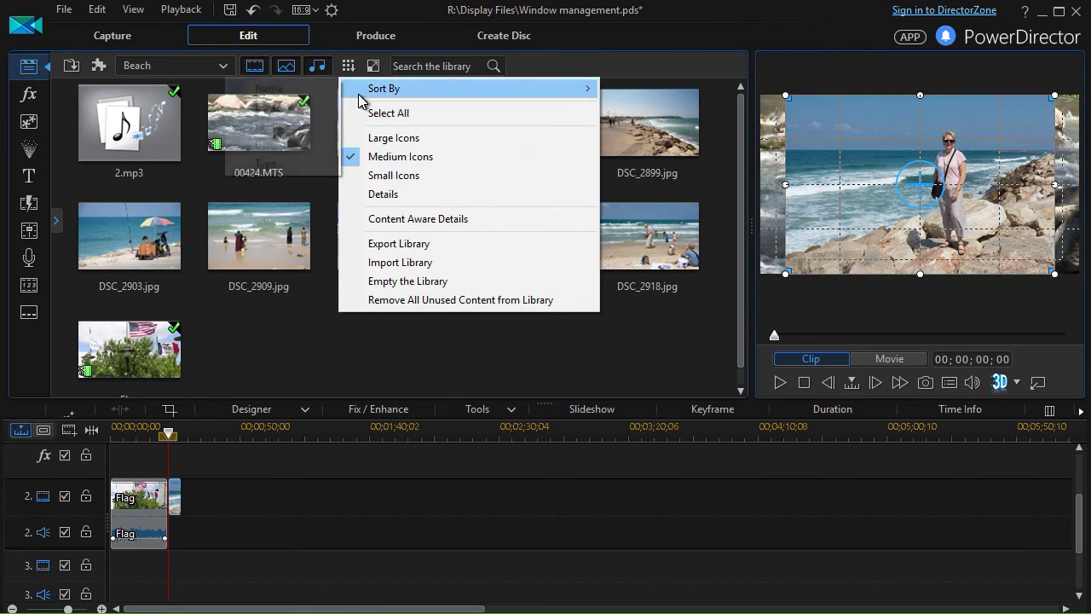
click(294, 164)
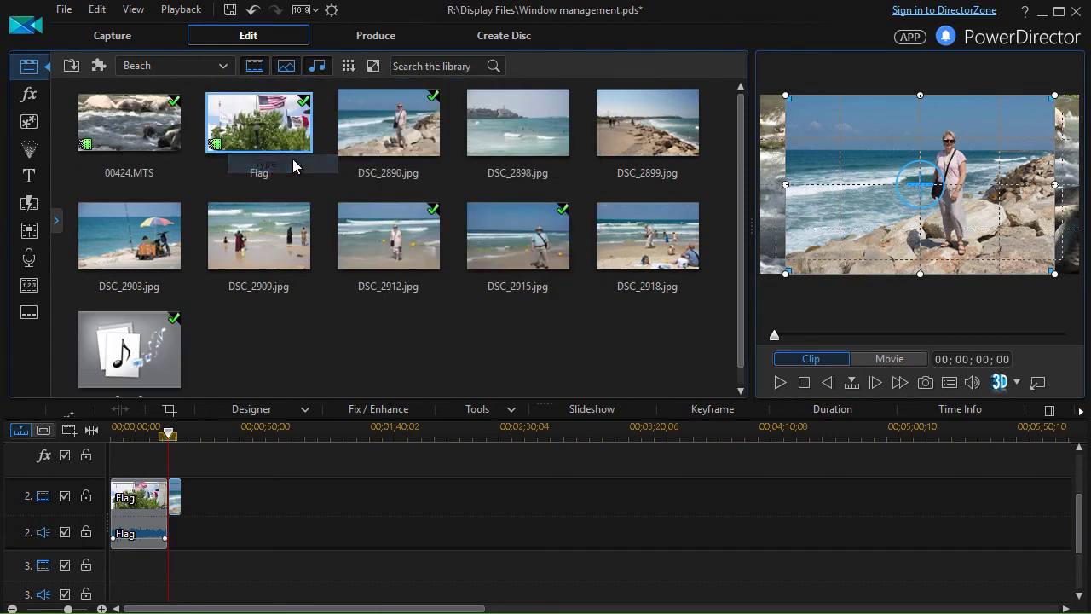
click(349, 67)
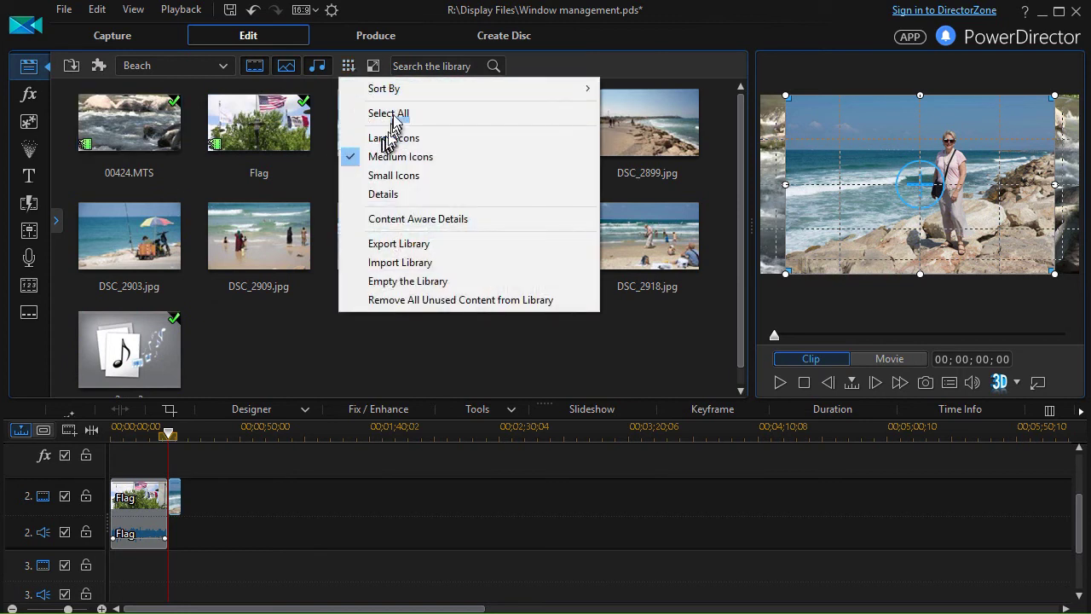
mouse_move(407, 93)
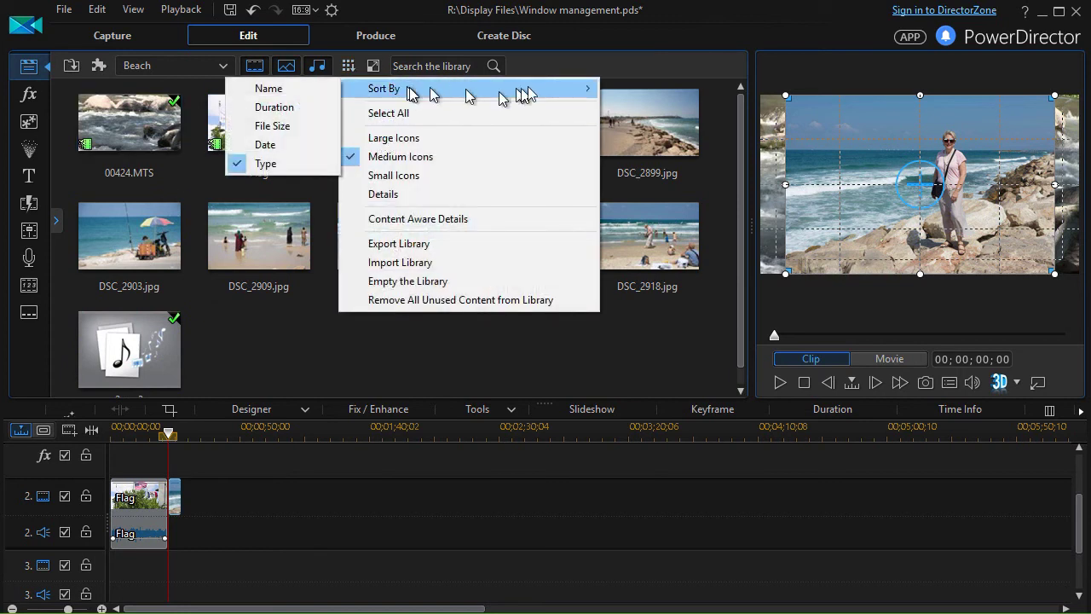
click(303, 127)
scroll(285, 314, down, 1)
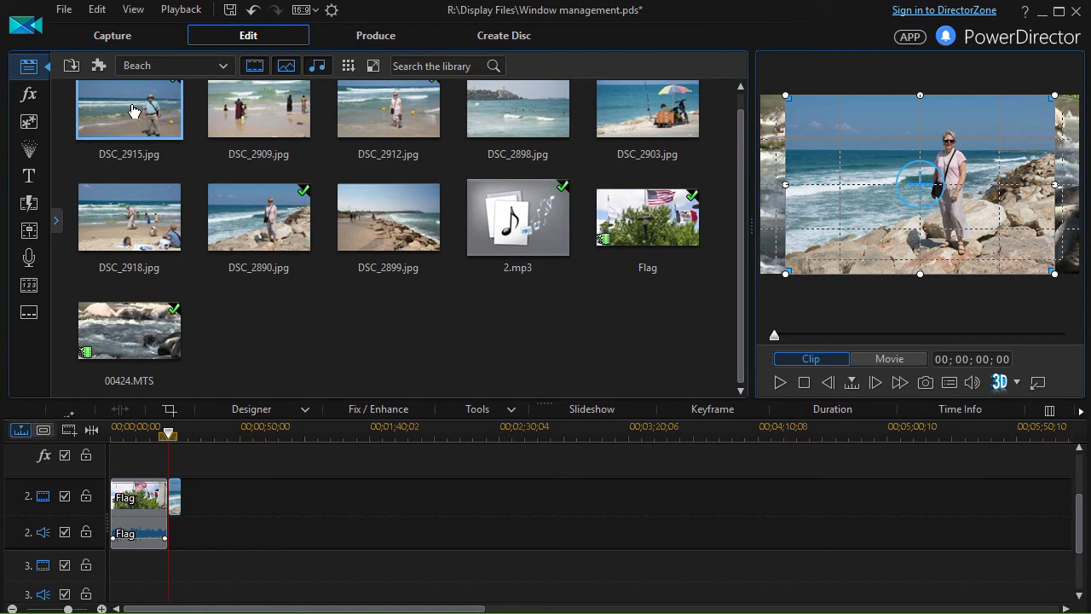
scroll(239, 220, up, 1)
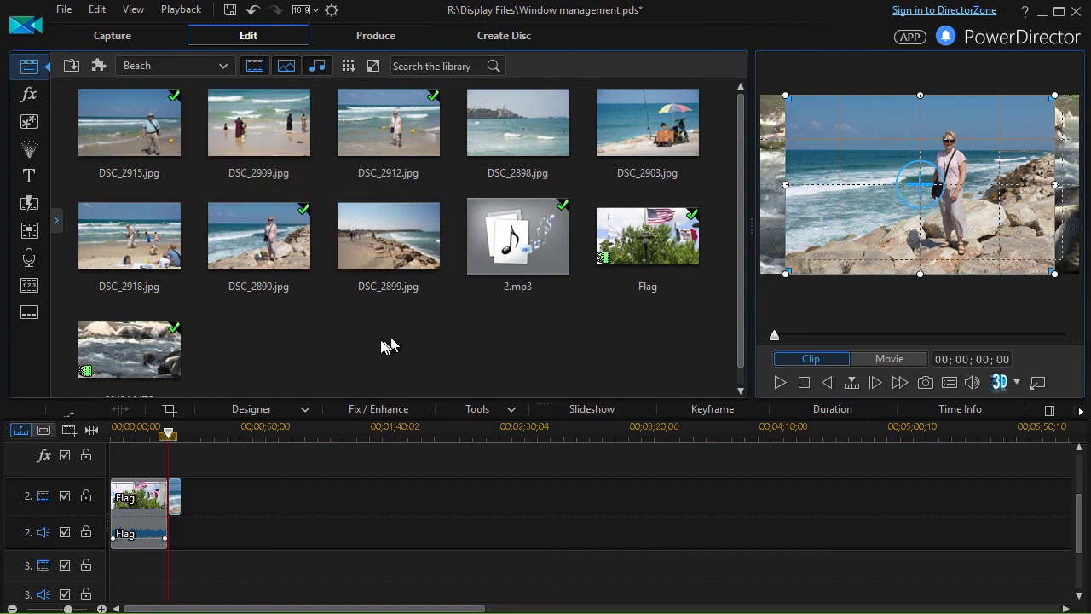
right_click(320, 328)
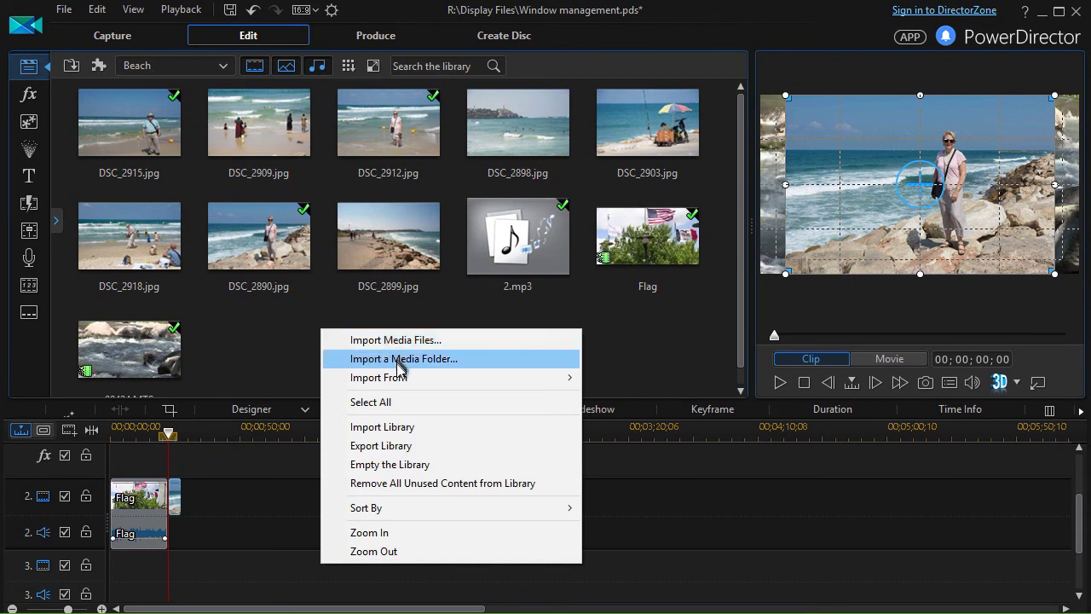
mouse_move(399, 379)
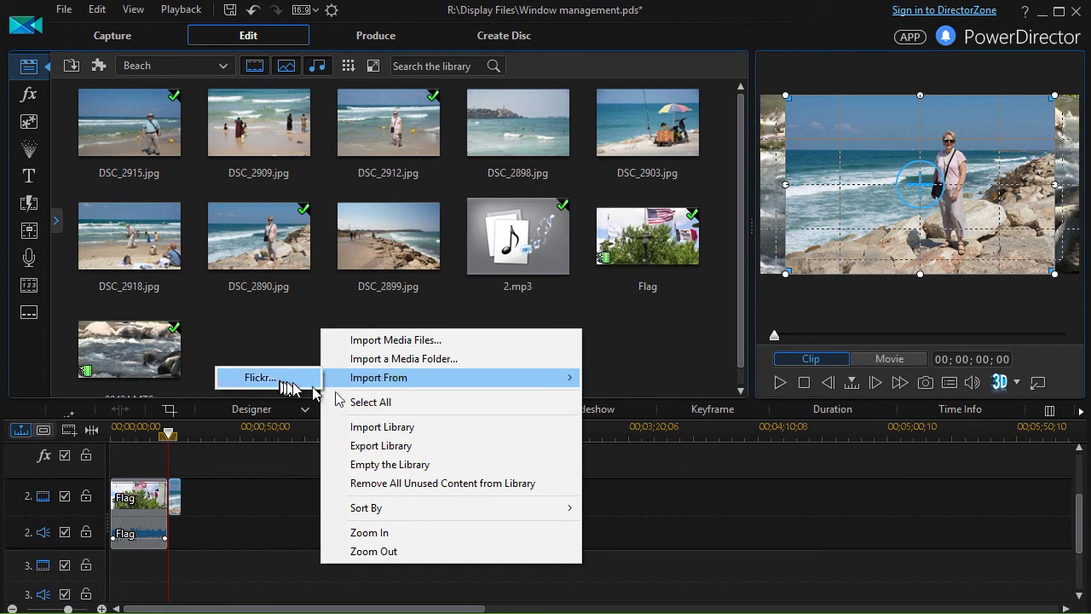
mouse_move(349, 380)
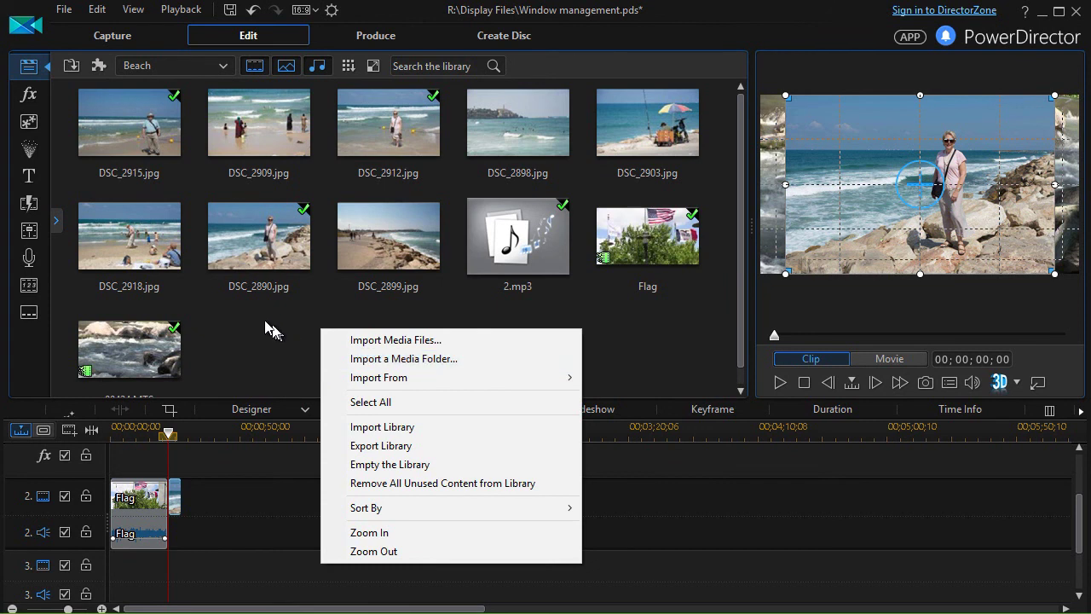
click(232, 259)
click(71, 68)
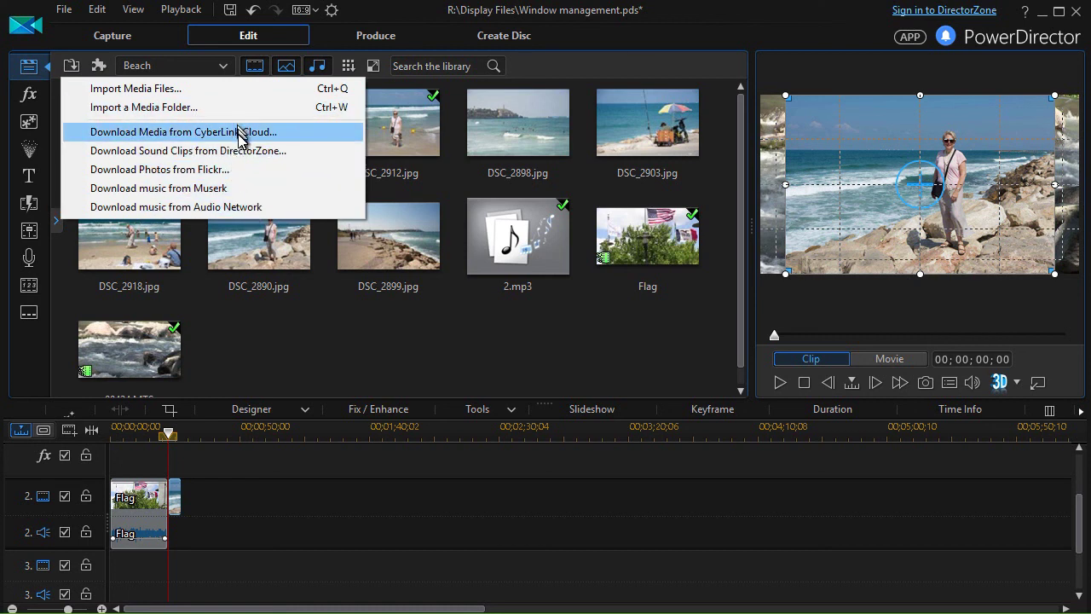
click(360, 368)
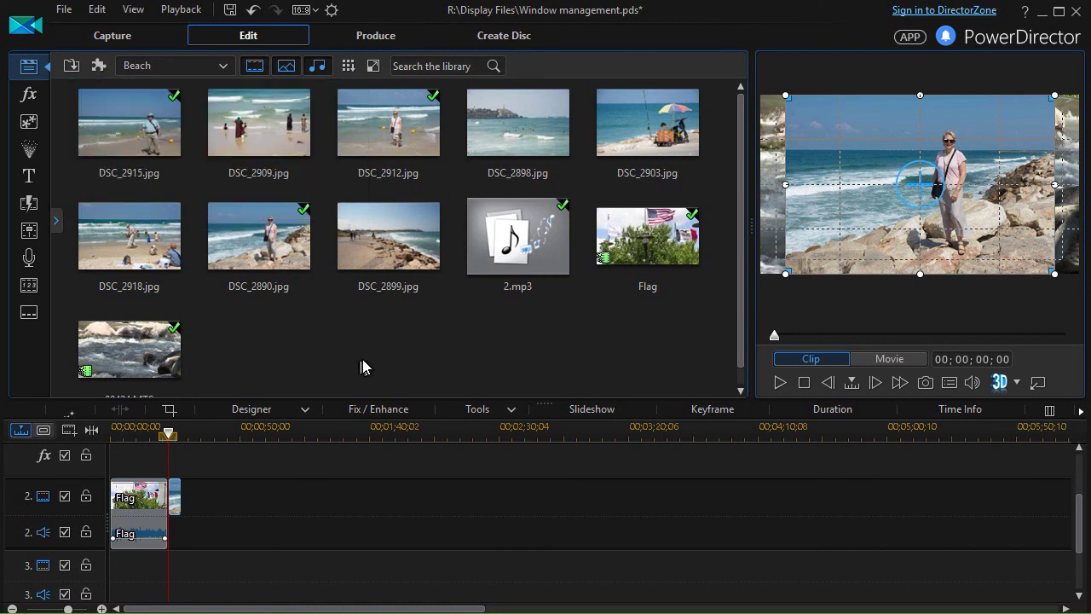